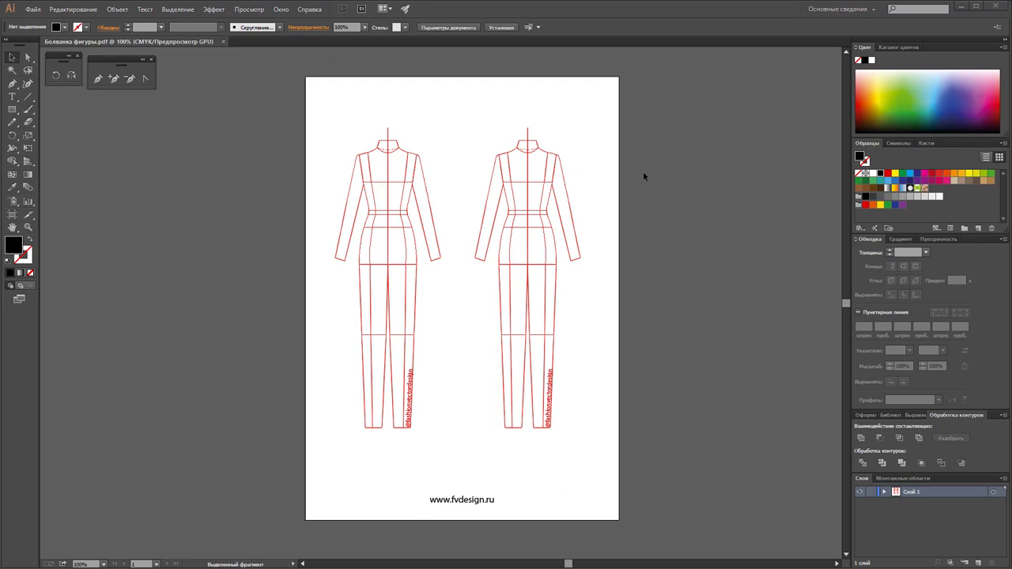
# Lock the figure template layer Слой 1 and add a new empty layer above it
pyautogui.click(870, 491)
pyautogui.click(977, 562)
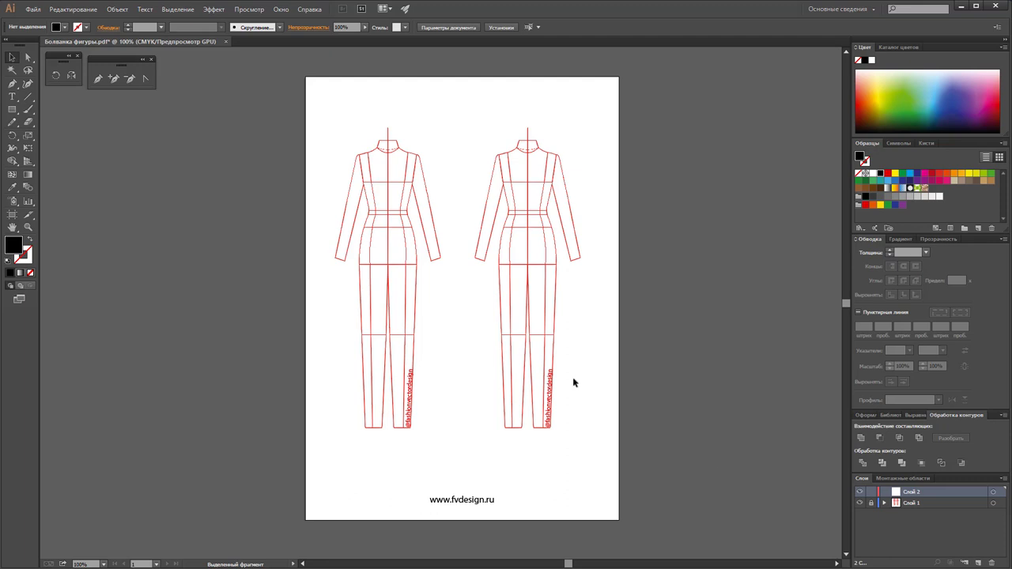
# Open the black skirt photo JPG, drag it into the croquis template, and close the JPG
pyautogui.click(31, 9)
pyautogui.click(55, 44)
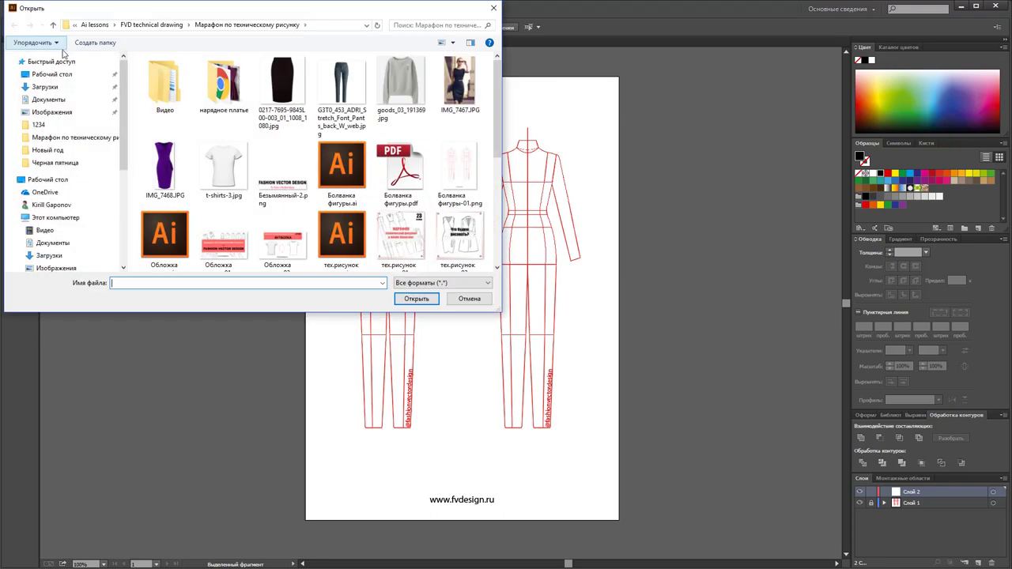
pyautogui.scroll(-3, 291, 163)
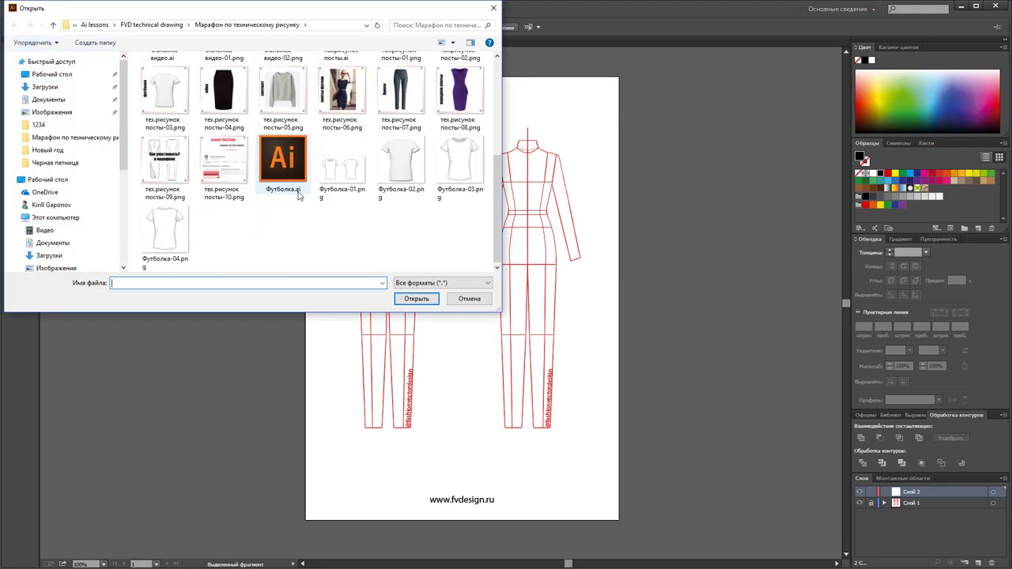
pyautogui.scroll(2, 300, 198)
pyautogui.click(229, 220)
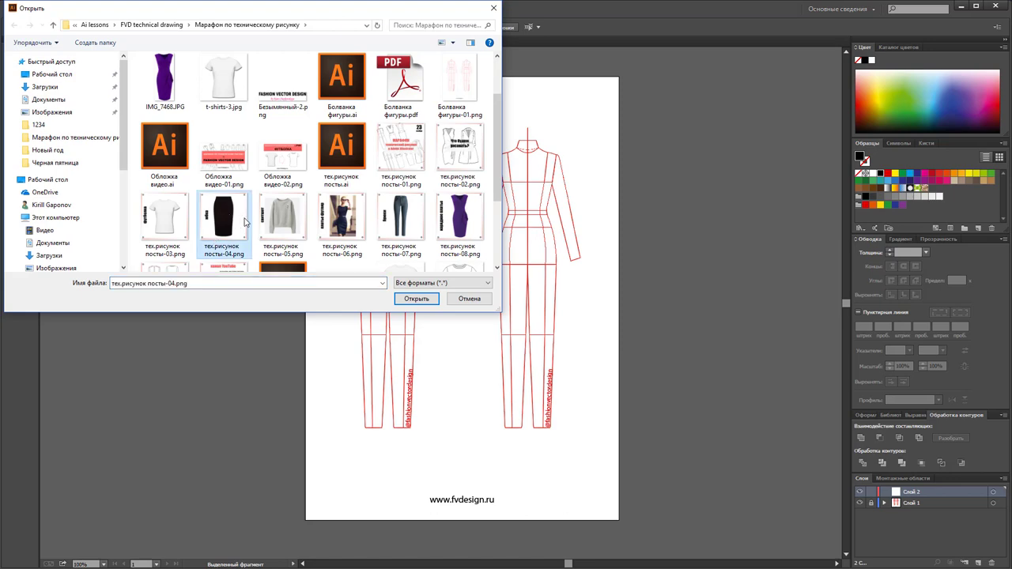
pyautogui.scroll(1, 254, 207)
pyautogui.click(301, 122)
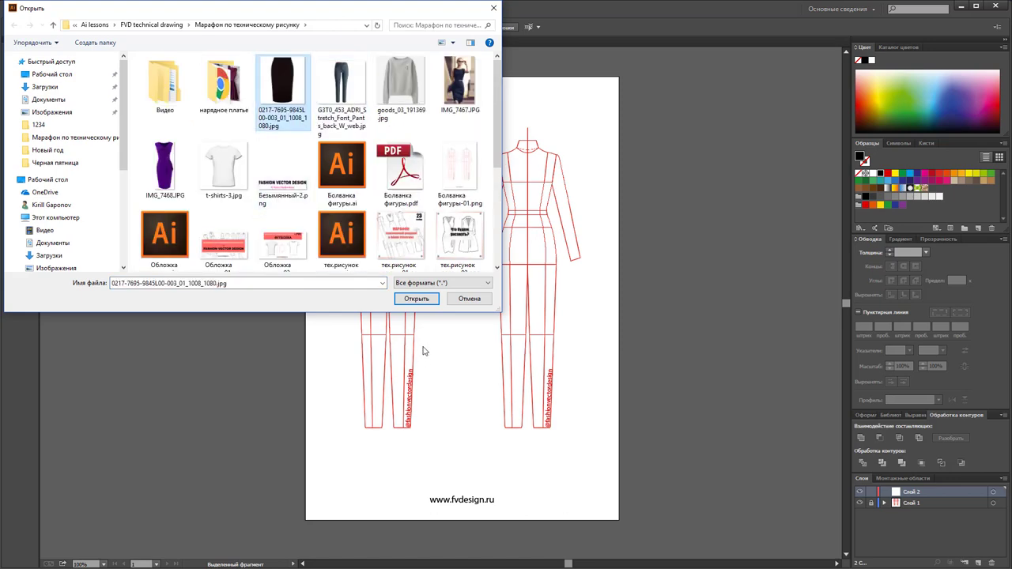
pyautogui.click(414, 302)
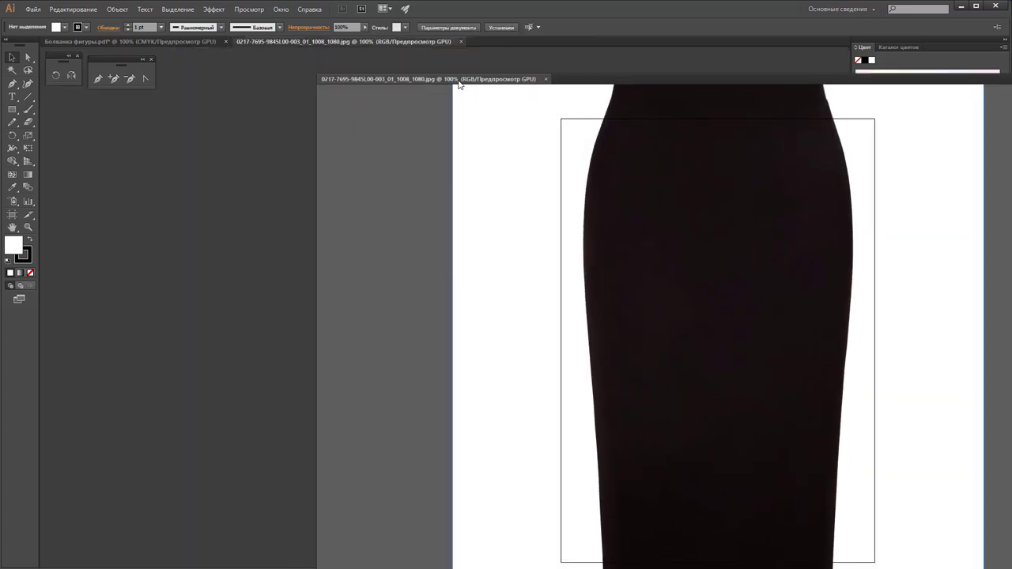
pyautogui.moveTo(365, 41); pyautogui.dragTo(479, 103)
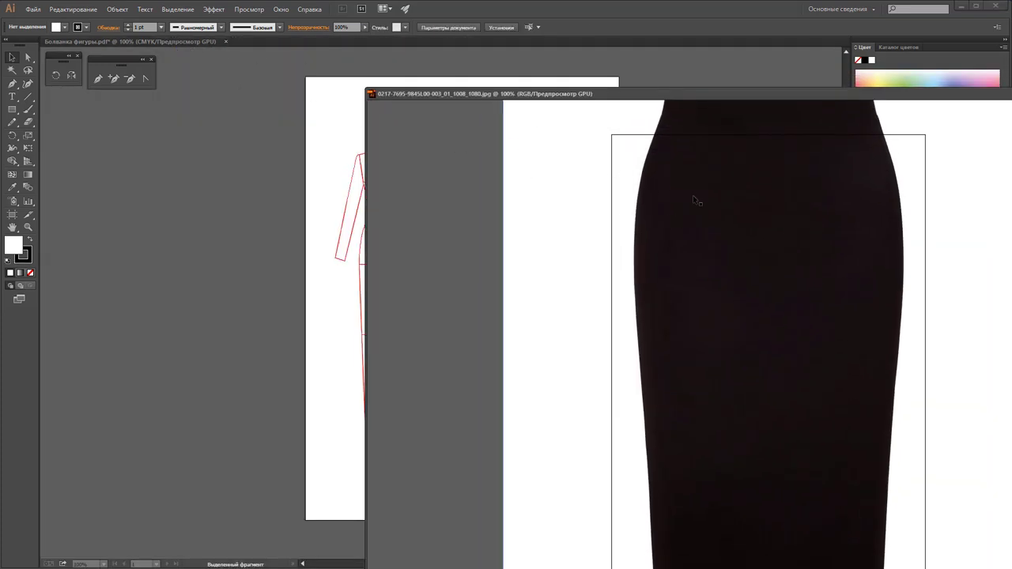
pyautogui.moveTo(693, 195); pyautogui.dragTo(178, 257)
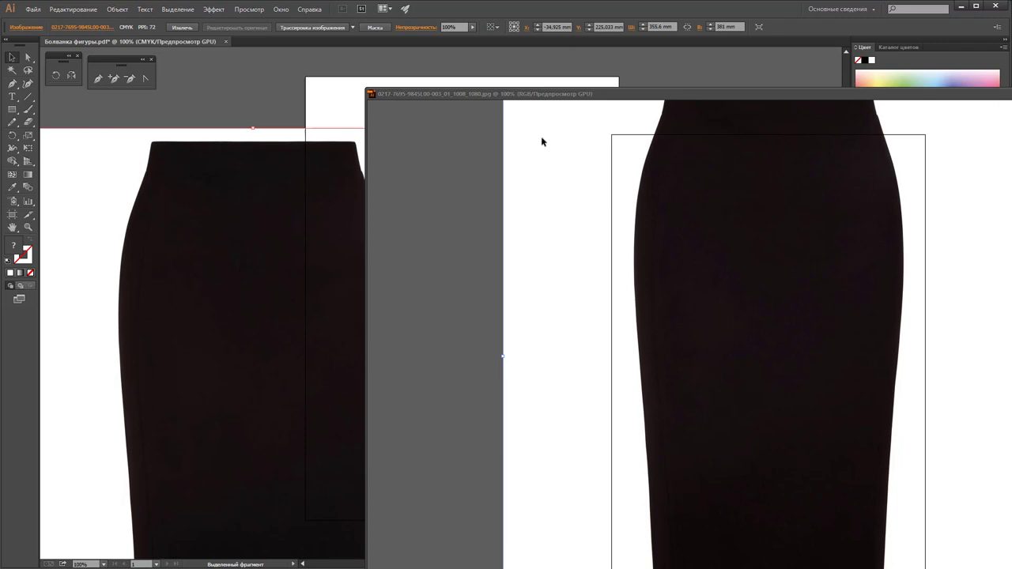
pyautogui.moveTo(709, 94)
pyautogui.mouseDown()
pyautogui.moveTo(593, 109)
pyautogui.moveTo(445, 86)
pyautogui.mouseUp()
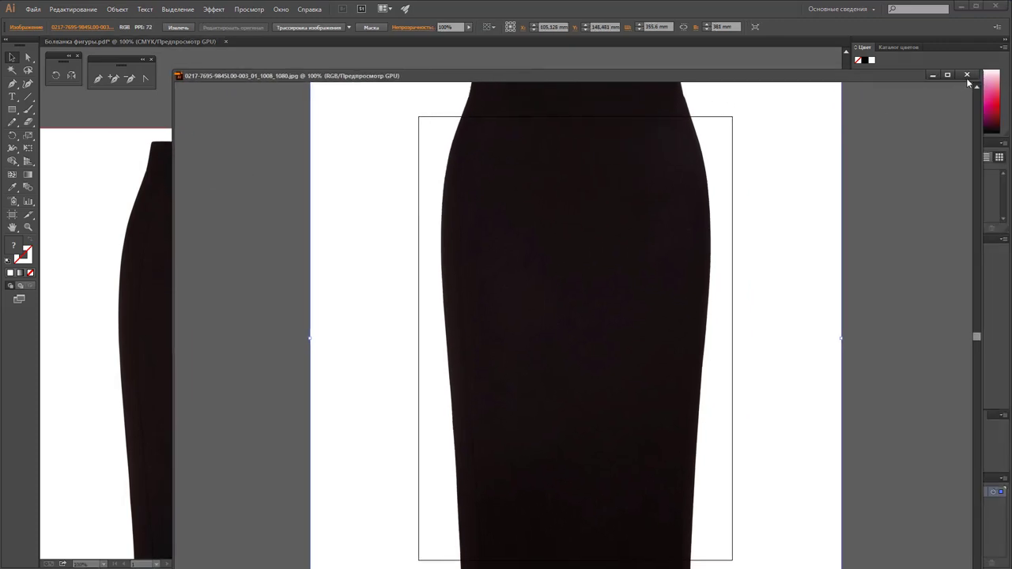
pyautogui.hotkey('ctrl', 'w')
# Scale the skirt photo down to figure size and place it just left of the page
pyautogui.moveTo(281, 258); pyautogui.dragTo(434, 251)
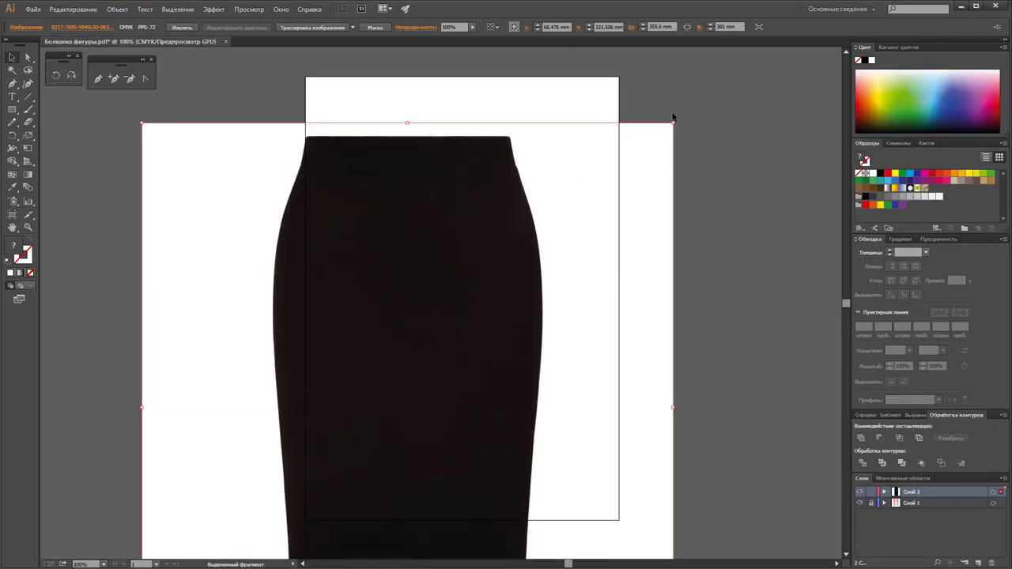
pyautogui.moveTo(671, 124); pyautogui.dragTo(524, 290)
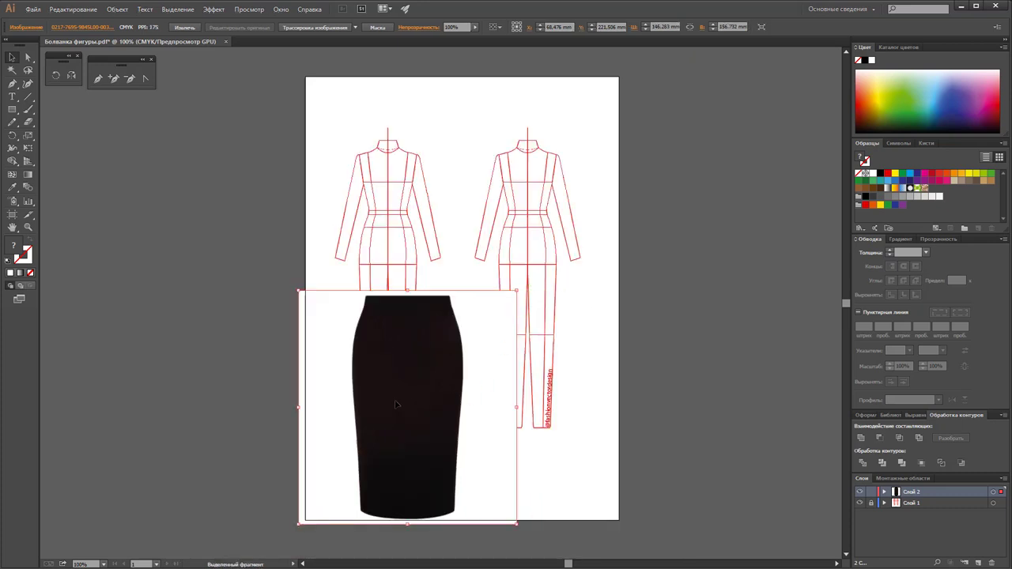
pyautogui.moveTo(381, 412)
pyautogui.mouseDown()
pyautogui.moveTo(609, 299)
pyautogui.moveTo(192, 280)
pyautogui.mouseUp()
pyautogui.moveTo(212, 346); pyautogui.dragTo(216, 346)
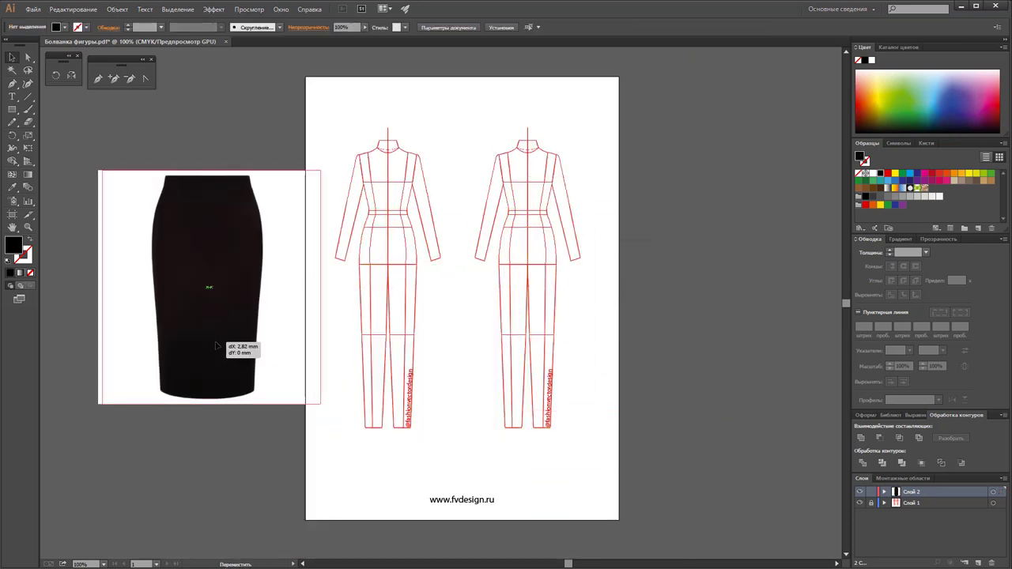
pyautogui.click(311, 474)
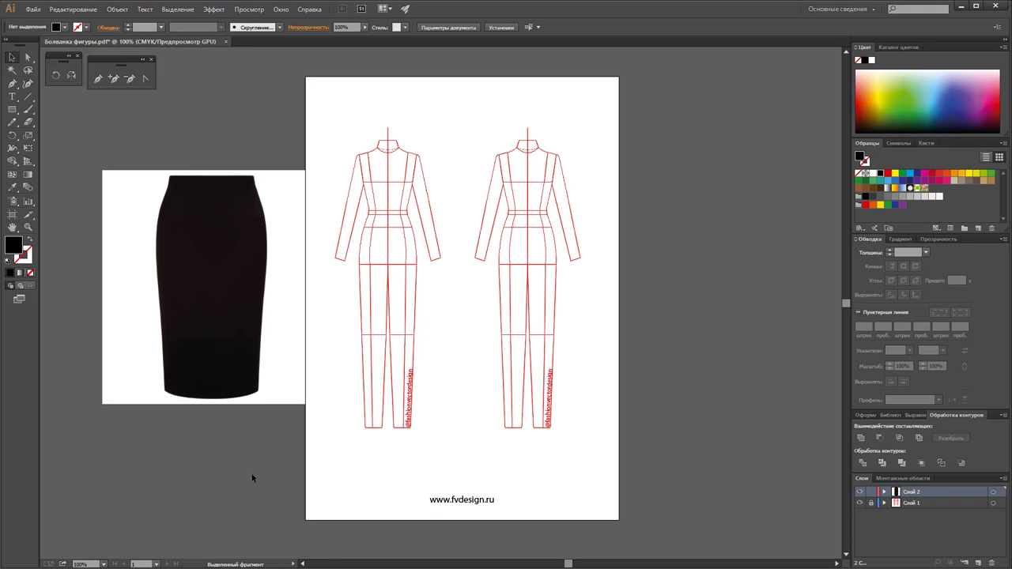
pyautogui.click(281, 260)
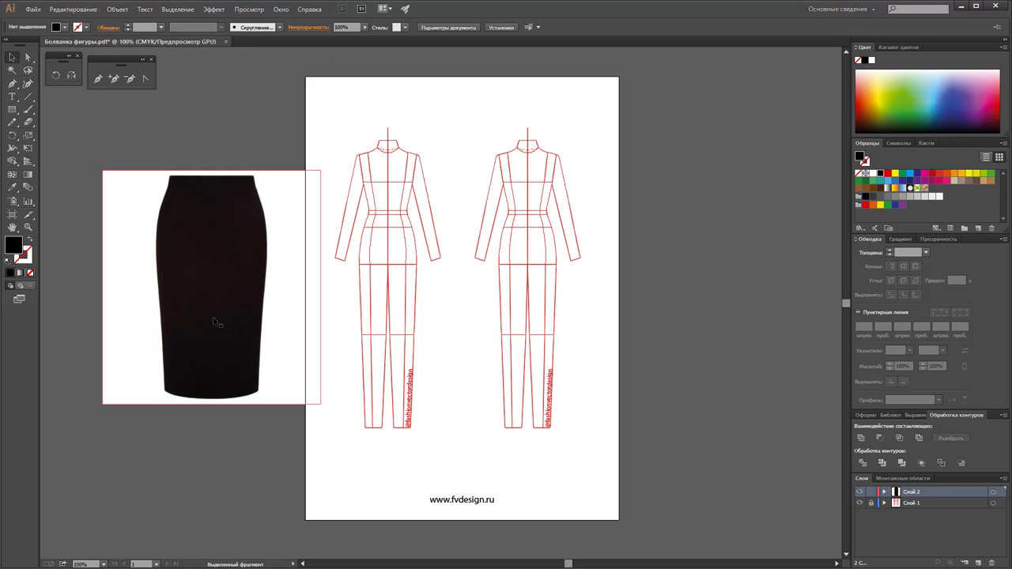
# Zoom to 200% on the figures, lock the skirt photo layer Слой 2, and add a top layer
pyautogui.hotkey('ctrl', 'shift', 'a')
pyautogui.click(27, 227)
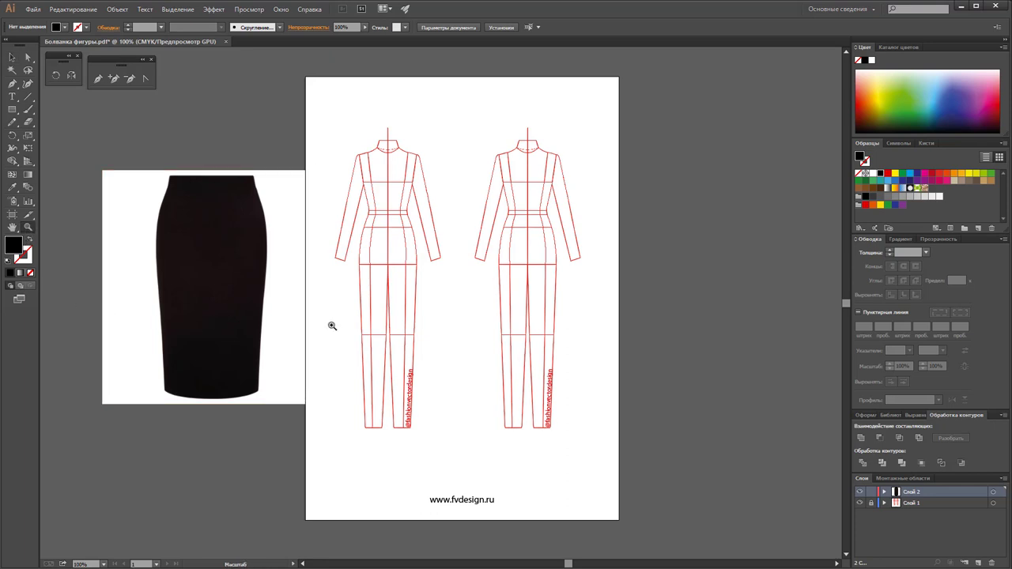
pyautogui.click(332, 326)
pyautogui.scroll(1, 388, 280)
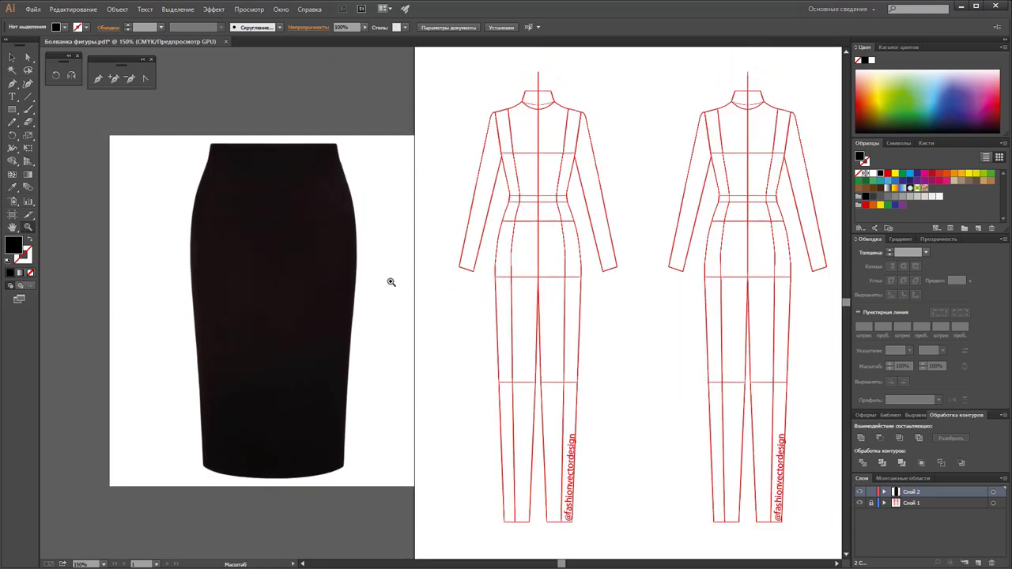
pyautogui.click(398, 327)
pyautogui.scroll(1, 401, 328)
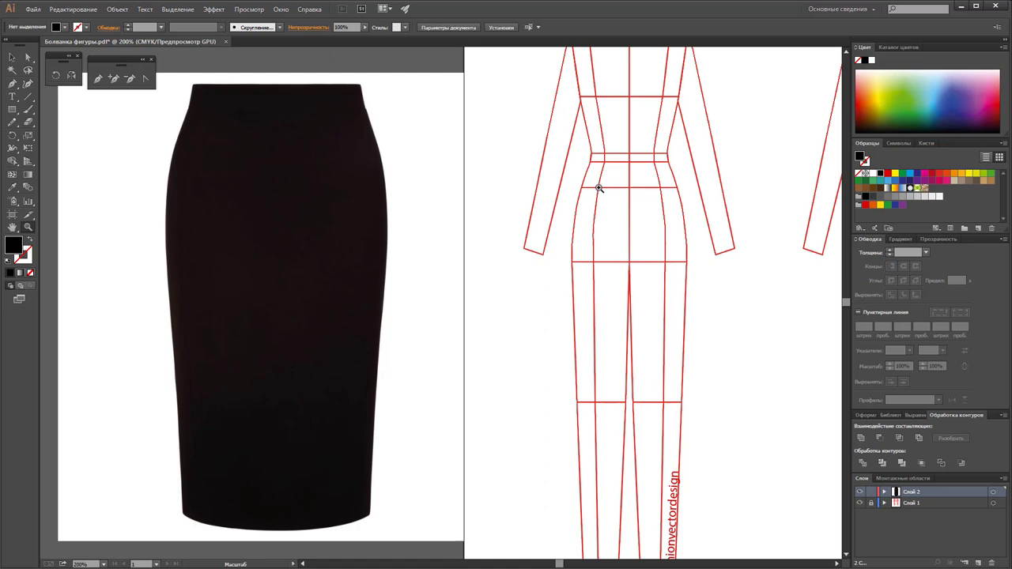
pyautogui.click(871, 492)
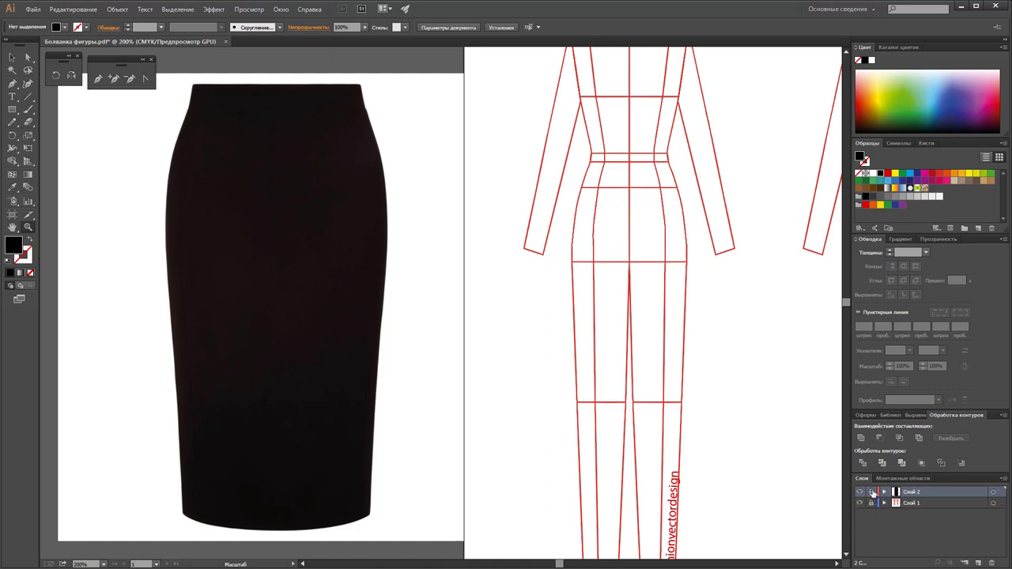
pyautogui.click(978, 562)
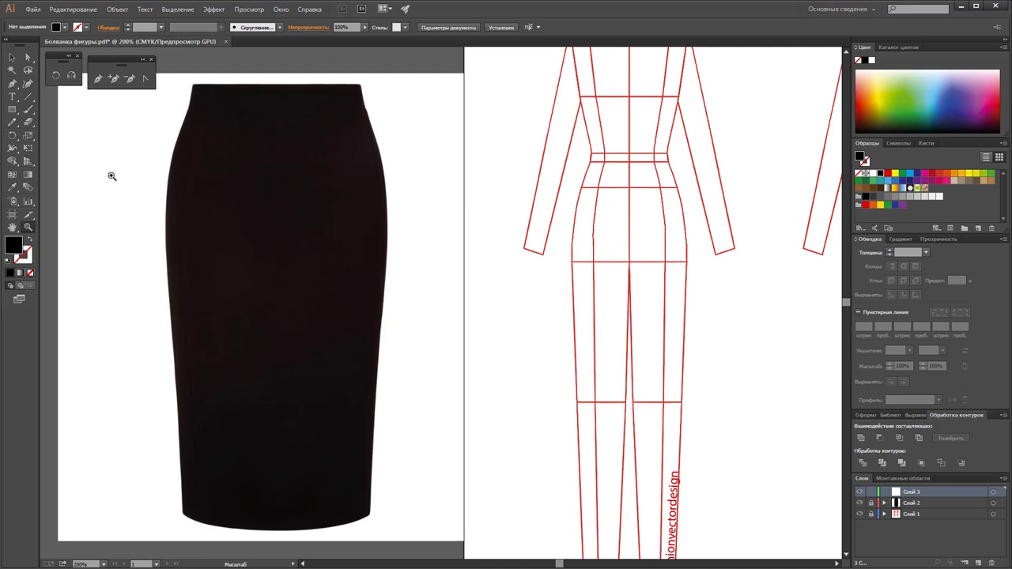
# Set the Pen tool up with no fill and a black stroke
pyautogui.click(99, 81)
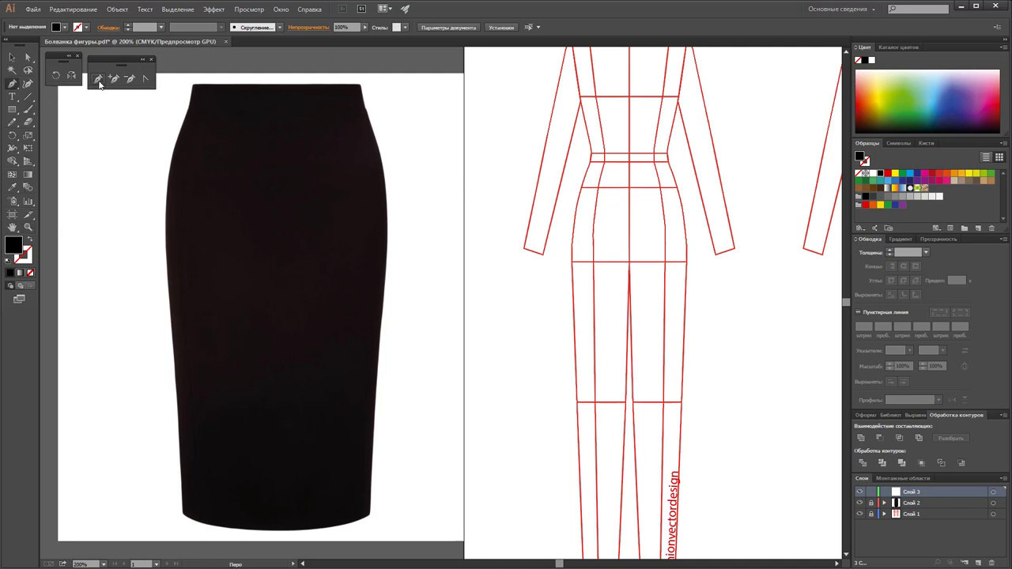
pyautogui.click(30, 241)
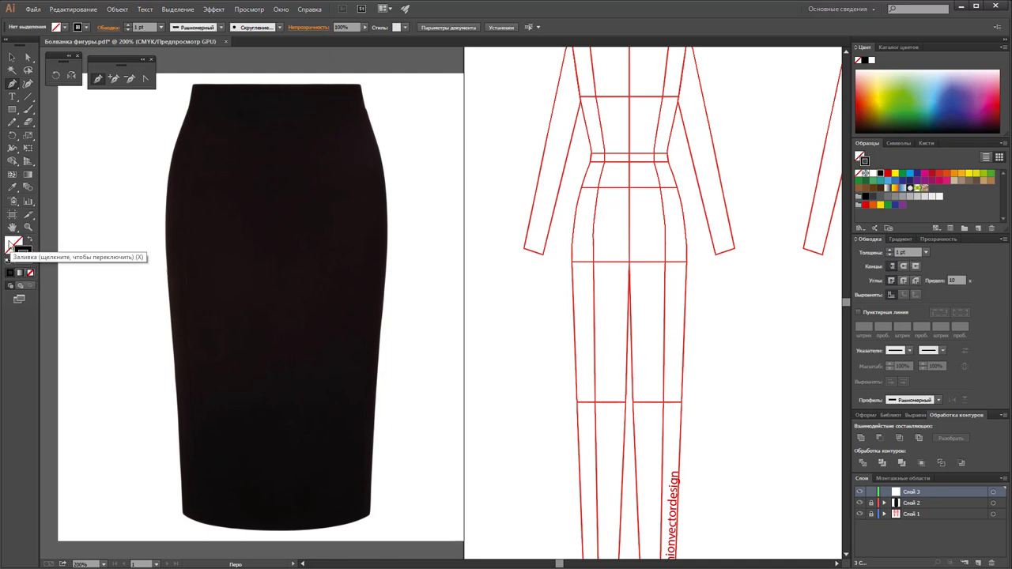
pyautogui.click(22, 253)
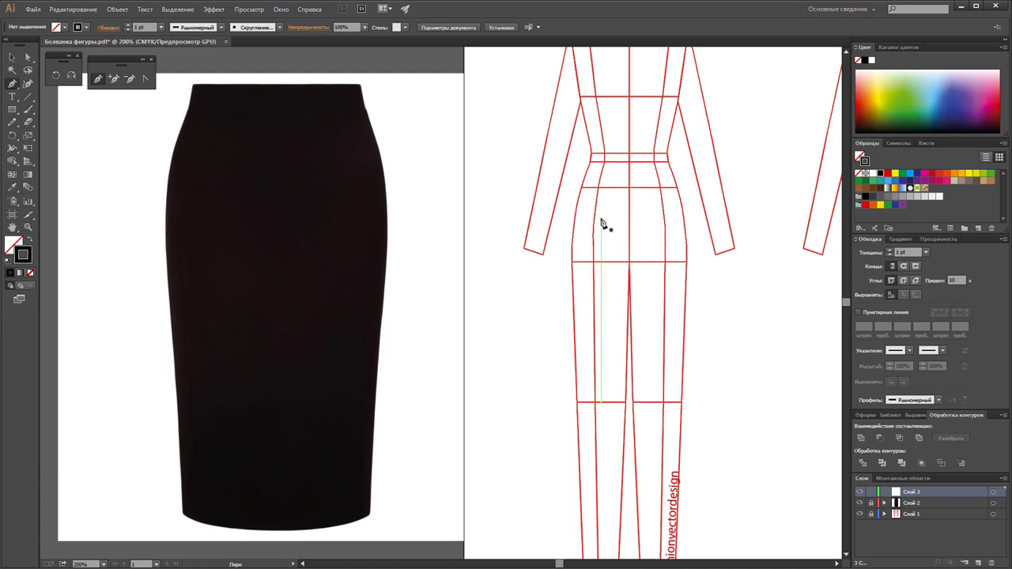
# Zoom in on the croquis waist from 300% to 600%
pyautogui.click(27, 227)
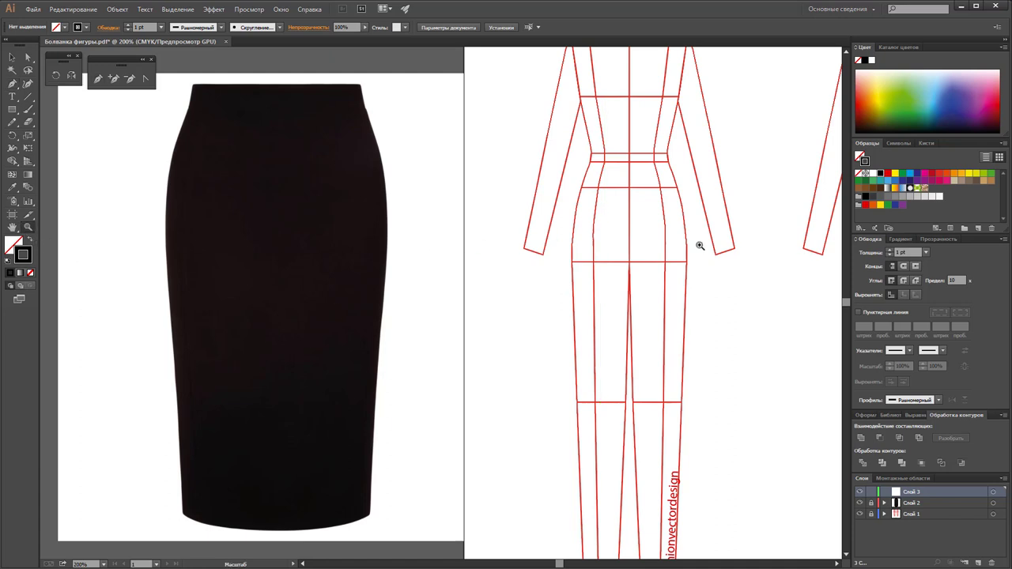
pyautogui.click(589, 235)
pyautogui.scroll(-1, 488, 280)
pyautogui.scroll(-1, 491, 280)
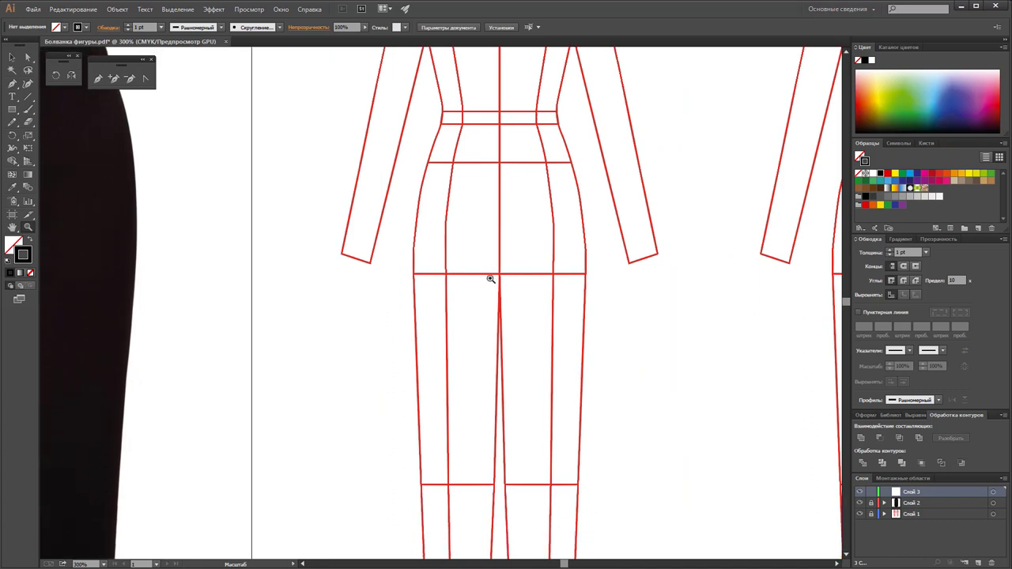
pyautogui.scroll(1, 490, 279)
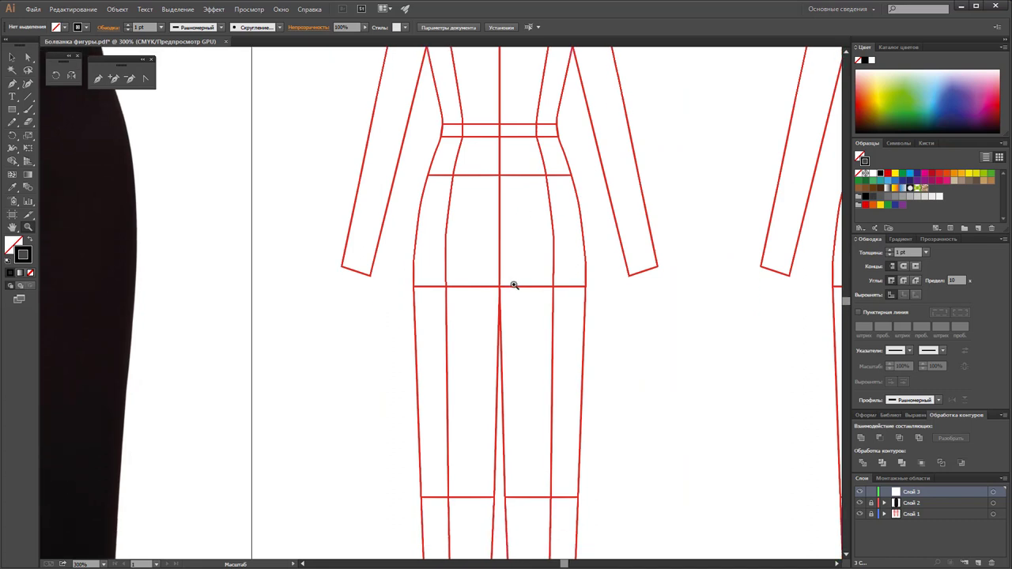
pyautogui.scroll(3, 411, 289)
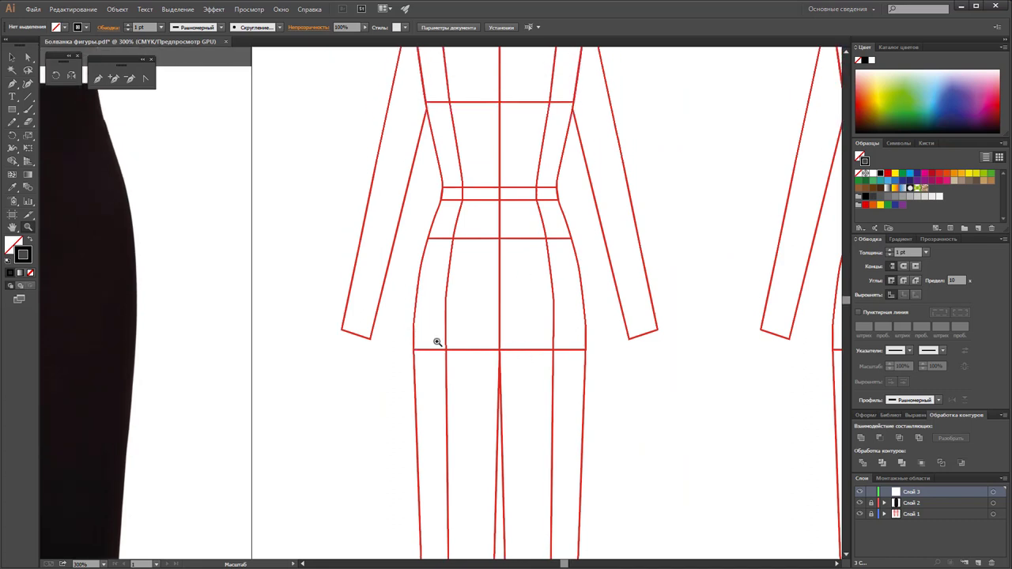
pyautogui.moveTo(564, 563); pyautogui.dragTo(556, 564)
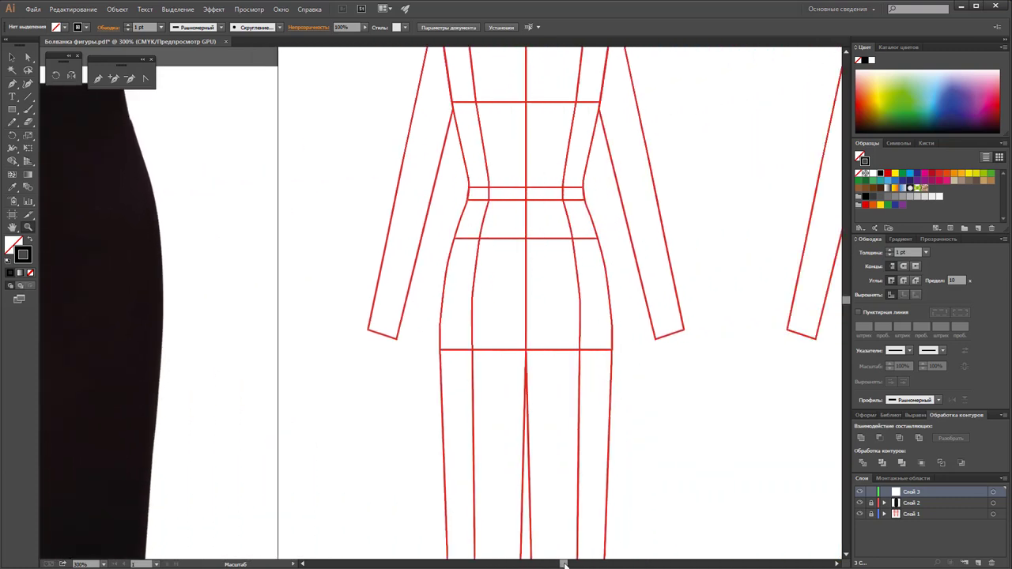
pyautogui.click(483, 251)
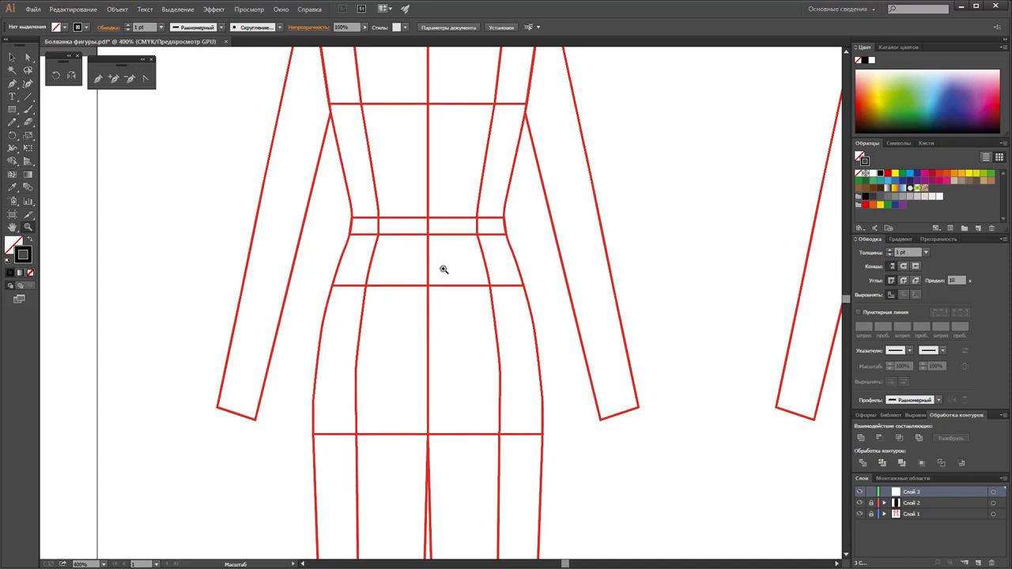
pyautogui.click(449, 269)
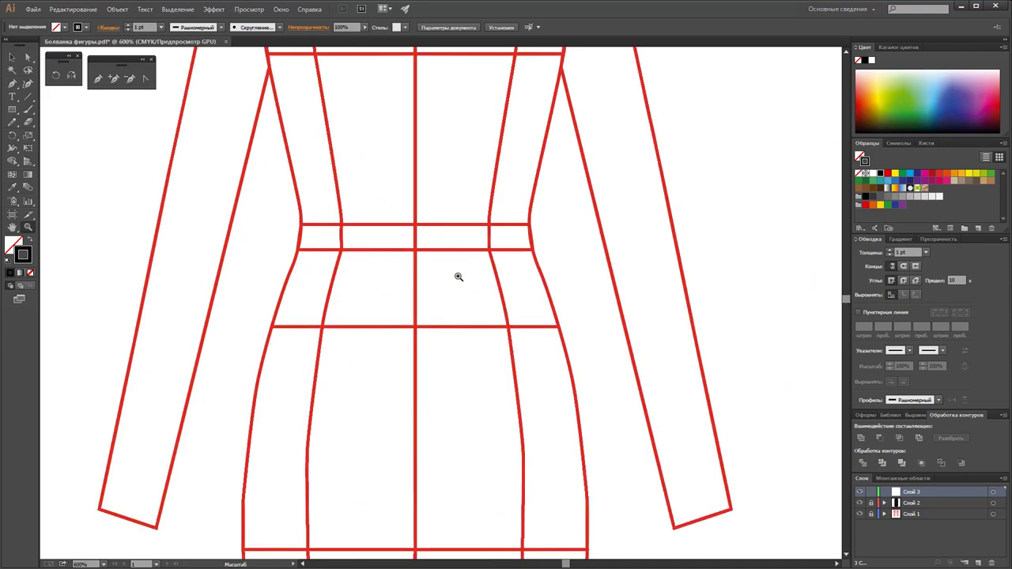
# Draw a closed waistband rectangle across the croquis waist with the Pen tool
pyautogui.click(98, 78)
pyautogui.click(295, 225)
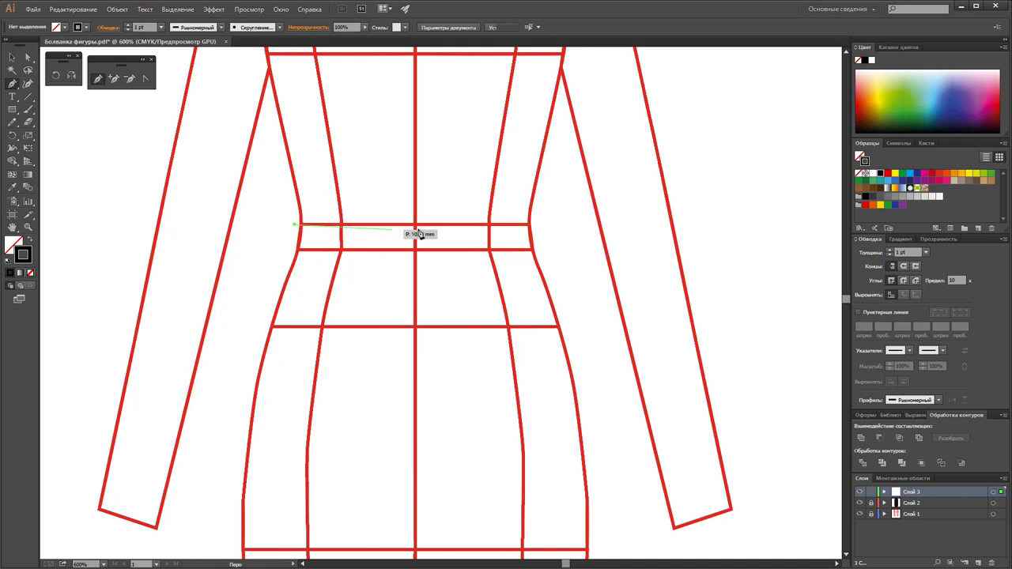
pyautogui.click(533, 226)
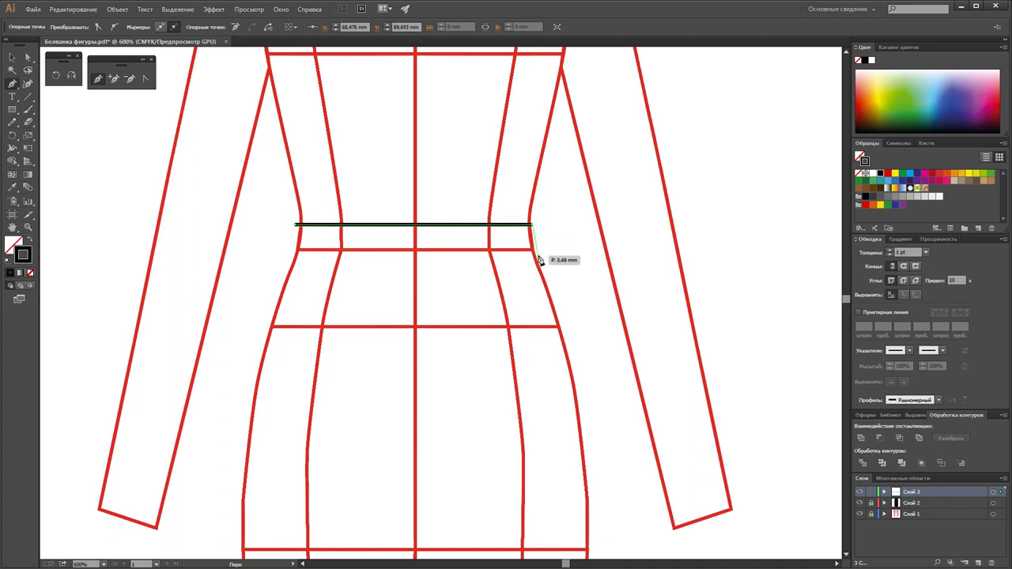
pyautogui.click(537, 255)
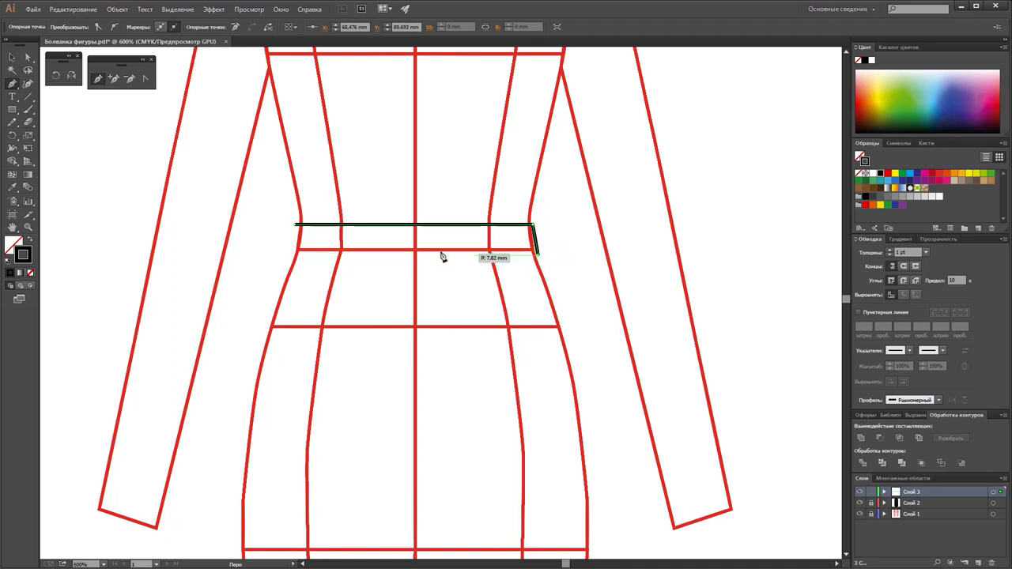
pyautogui.click(293, 254)
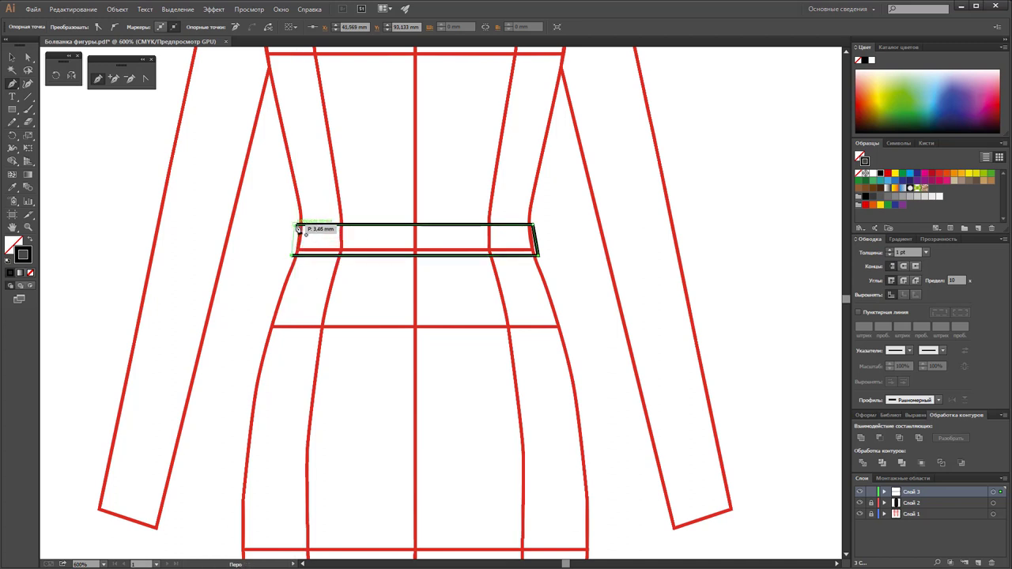
pyautogui.click(295, 225)
# Nudge the waistband's top-left anchor and give its corners a Round Join
pyautogui.click(27, 58)
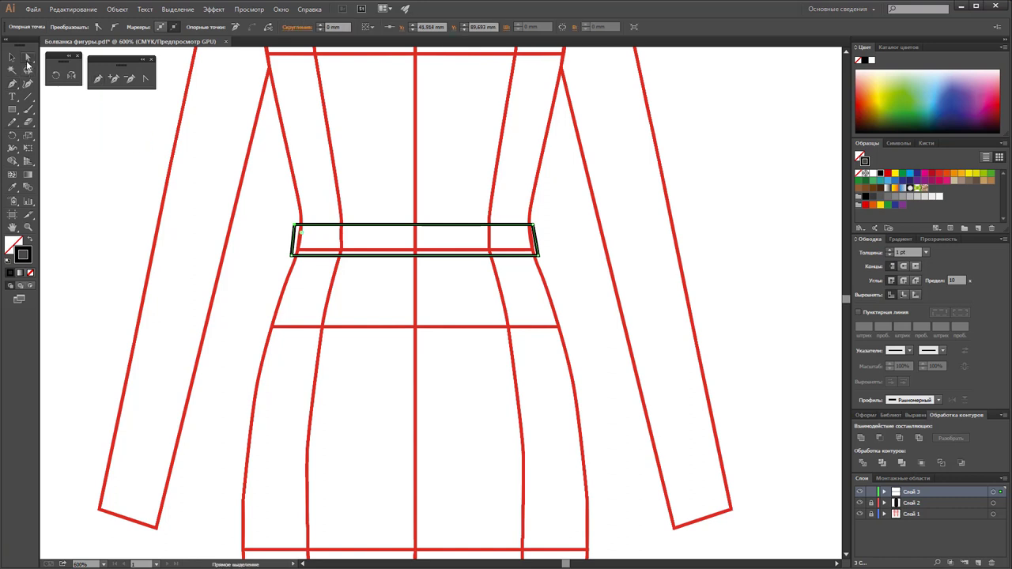
pyautogui.moveTo(295, 226); pyautogui.dragTo(299, 228)
pyautogui.click(903, 281)
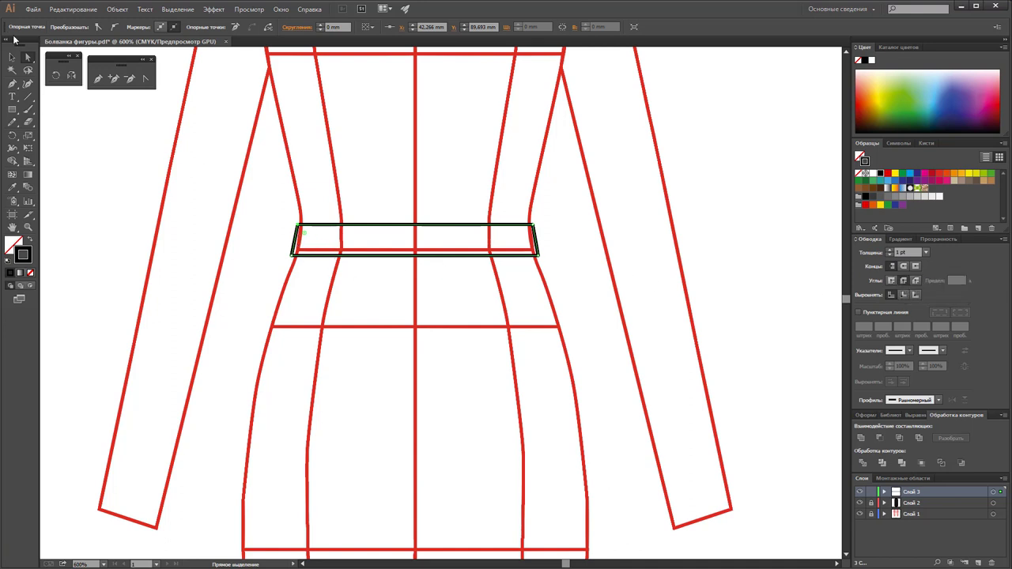
pyautogui.click(12, 57)
# Deselect the waistband and zoom out to 300% to show waist down to knees
pyautogui.click(269, 228)
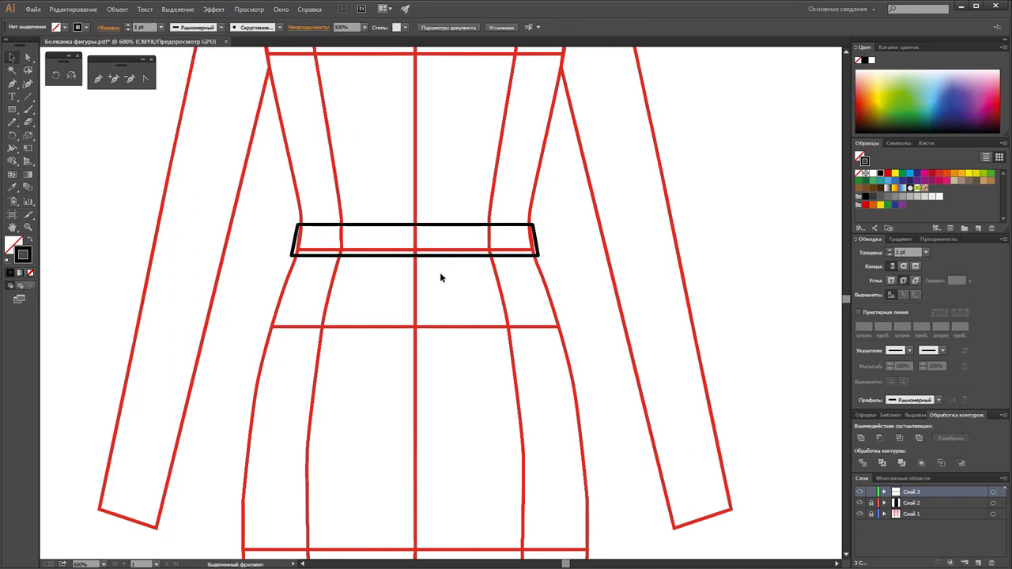
pyautogui.scroll(-5, 463, 277)
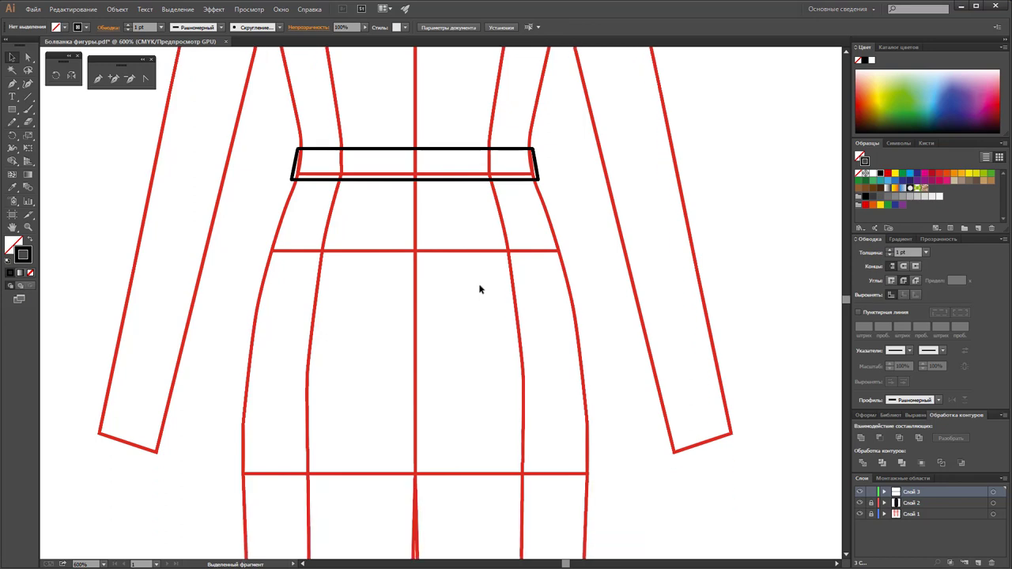
pyautogui.press('z')
pyautogui.keyDown('alt'); pyautogui.click(459, 340); pyautogui.keyUp('alt')
pyautogui.scroll(-2, 443, 324)
pyautogui.scroll(-3, 422, 306)
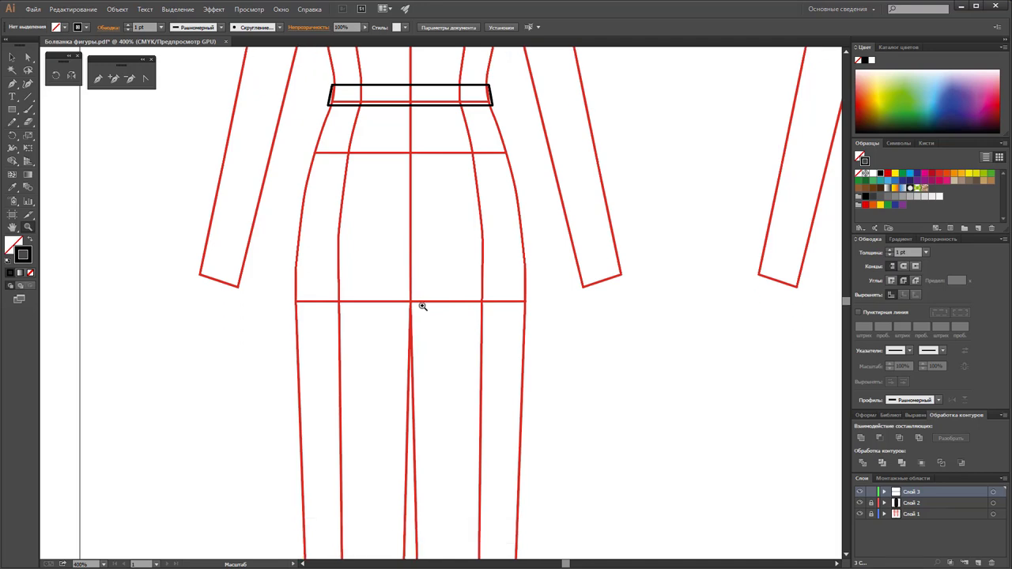
pyautogui.keyDown('alt'); pyautogui.click(440, 311); pyautogui.keyUp('alt')
pyautogui.scroll(-1, 445, 308)
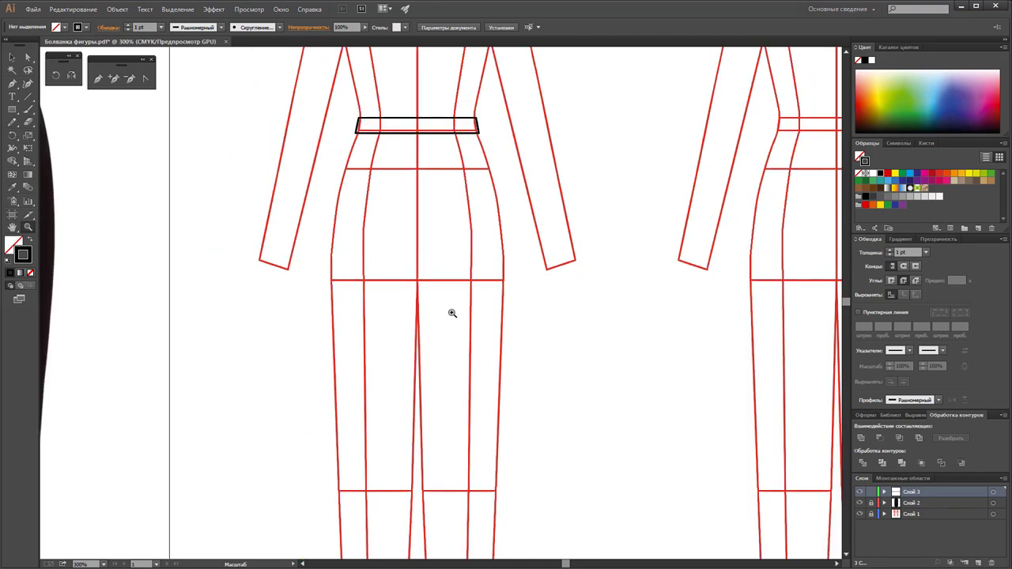
# Draw the right skirt half from the waistband corner, curving over the hip to hem and centre line
pyautogui.click(98, 79)
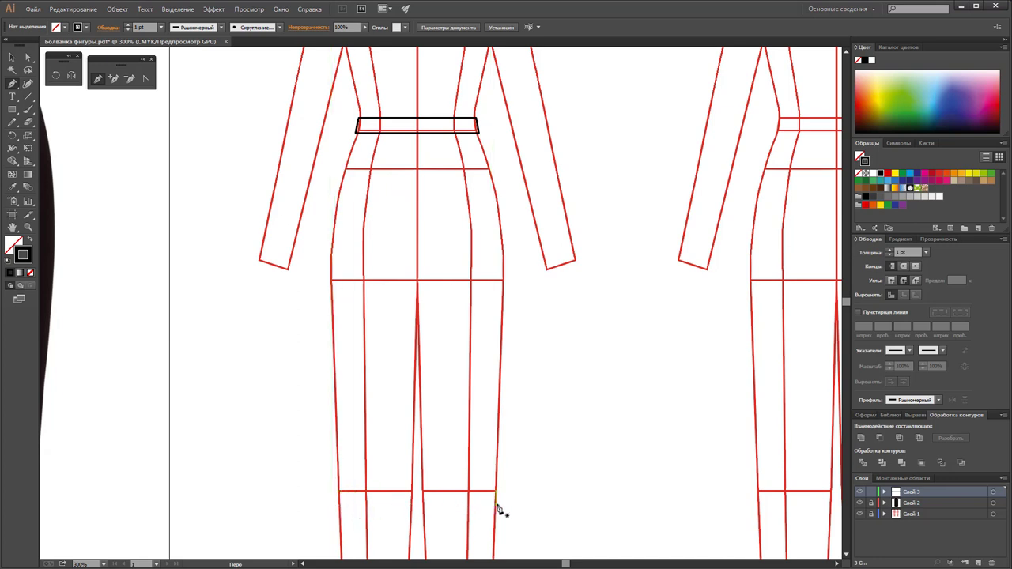
pyautogui.click(479, 133)
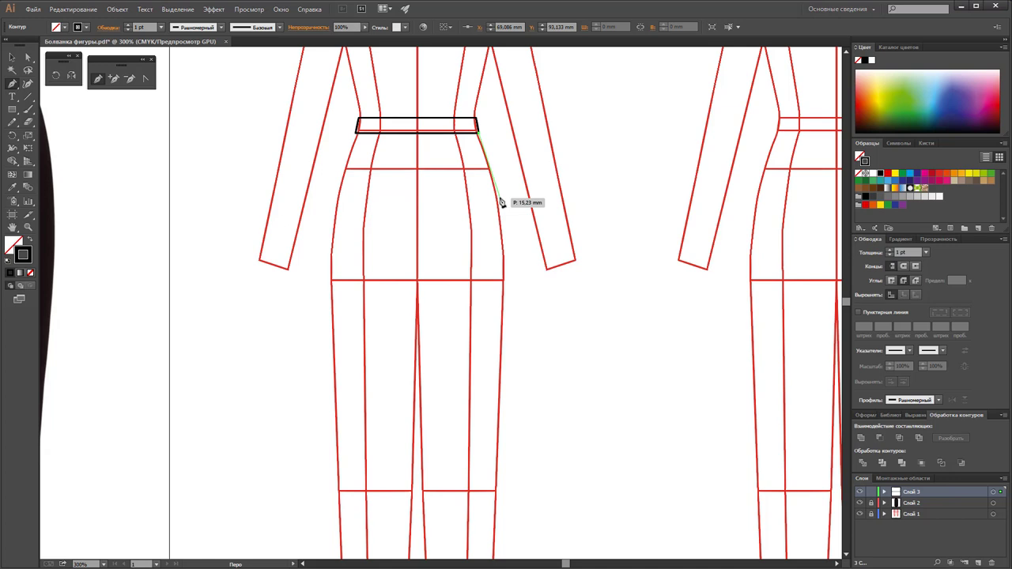
pyautogui.moveTo(498, 197); pyautogui.dragTo(503, 225)
pyautogui.moveTo(503, 225); pyautogui.dragTo(503, 224)
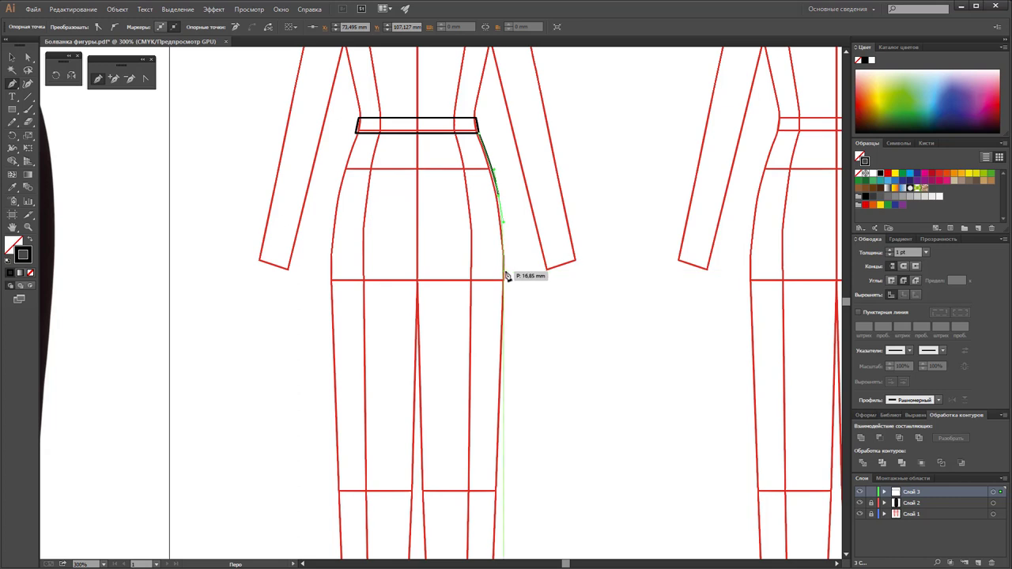
pyautogui.moveTo(506, 275); pyautogui.dragTo(505, 293)
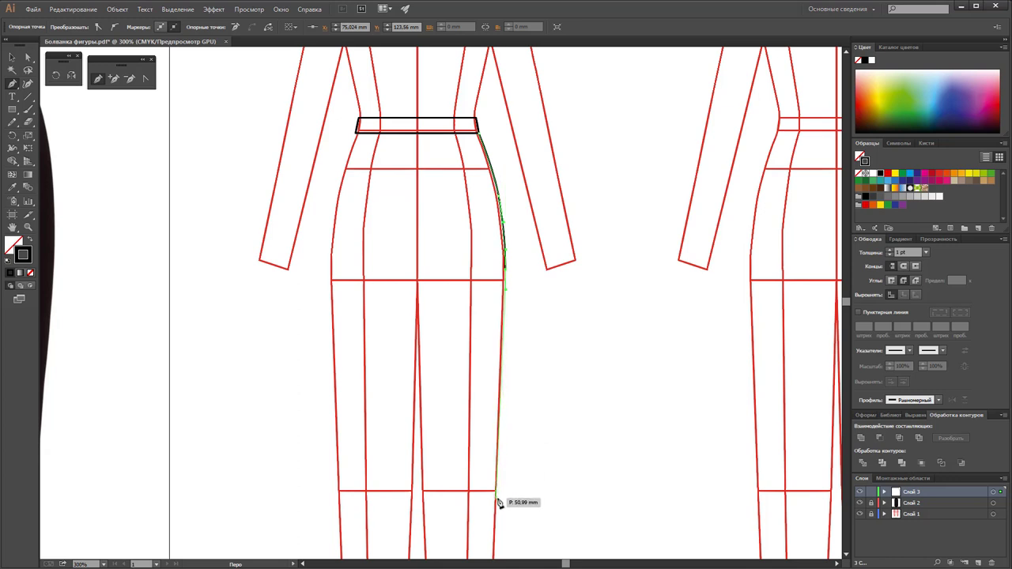
pyautogui.click(498, 497)
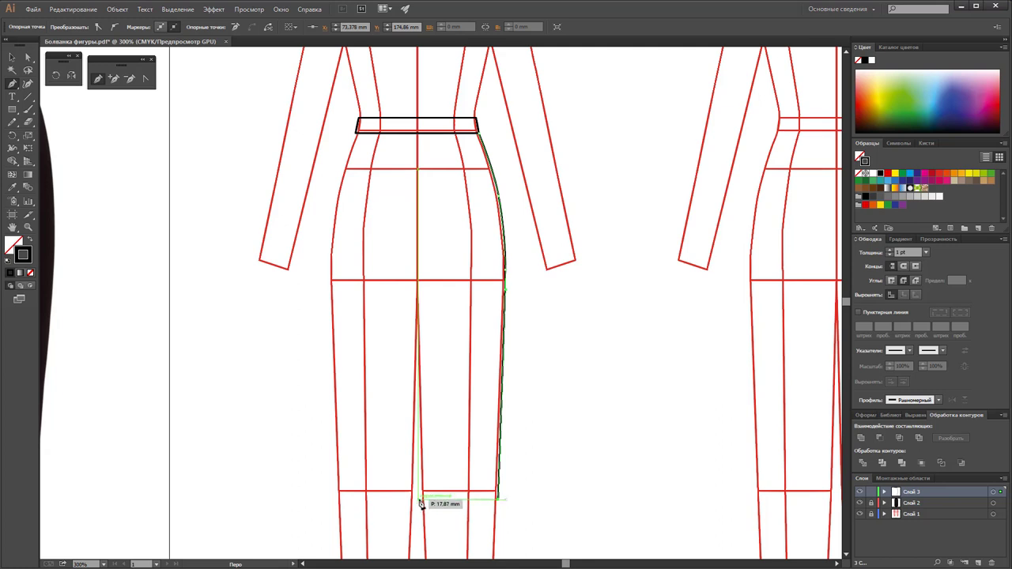
pyautogui.click(419, 502)
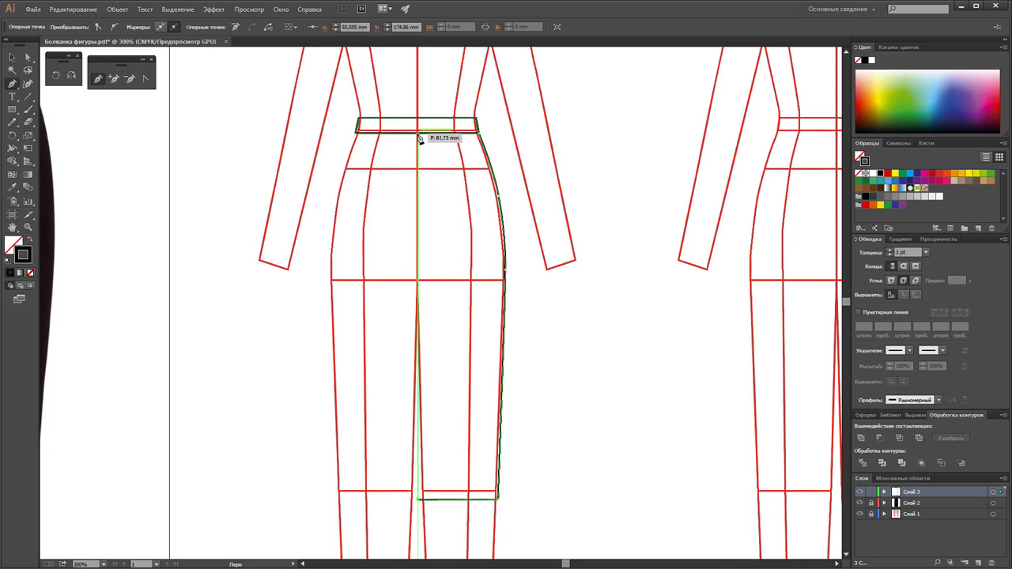
pyautogui.click(418, 134)
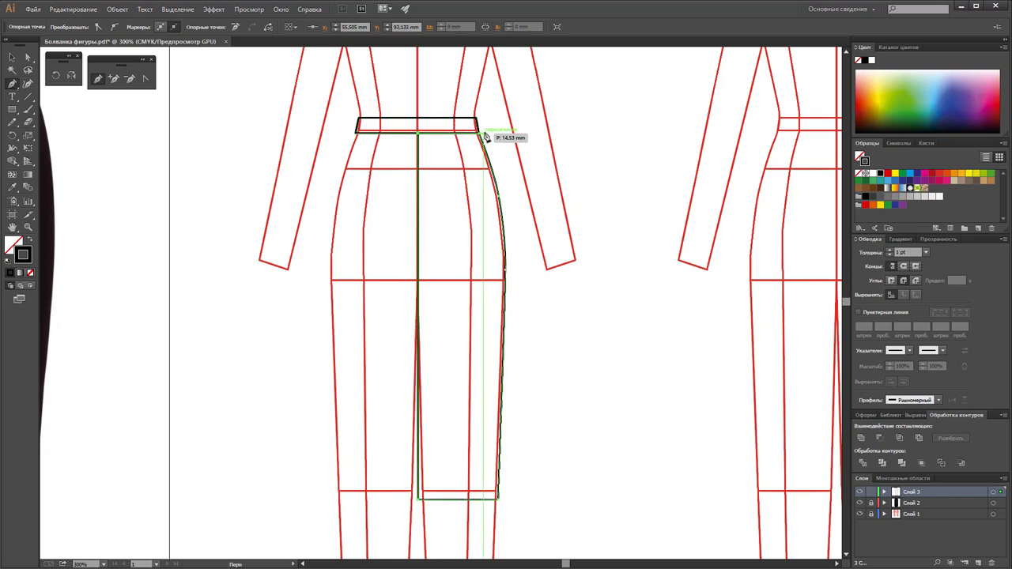
pyautogui.click(478, 134)
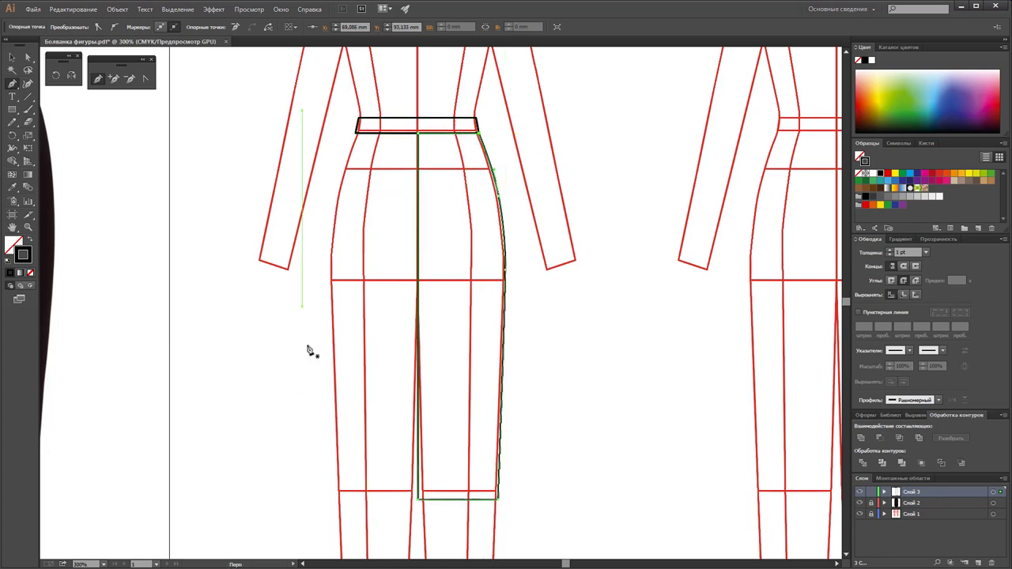
# Try a black fill on the skirt half, then revert it to an unfilled black outline
pyautogui.click(11, 58)
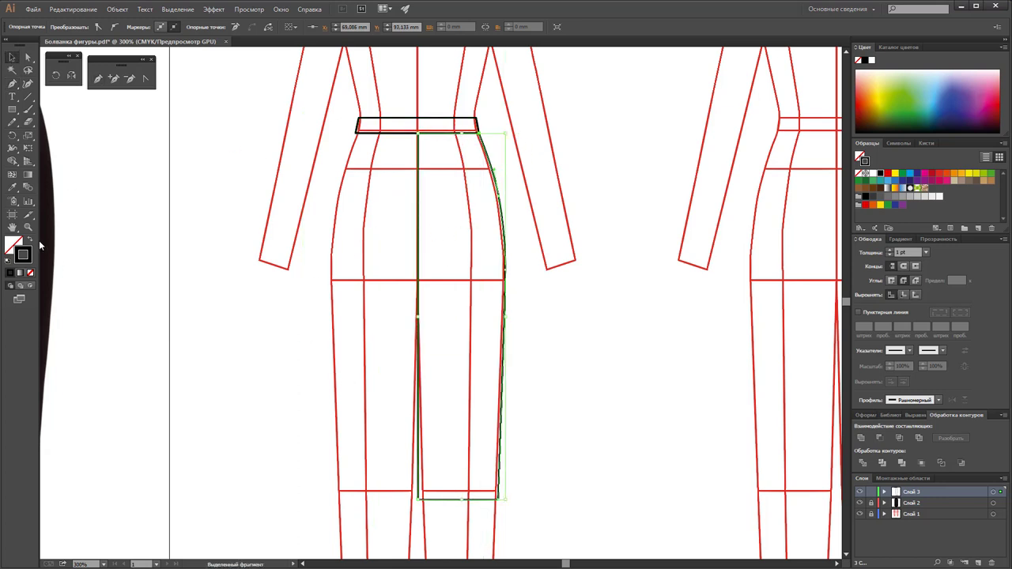
pyautogui.click(29, 241)
pyautogui.click(544, 323)
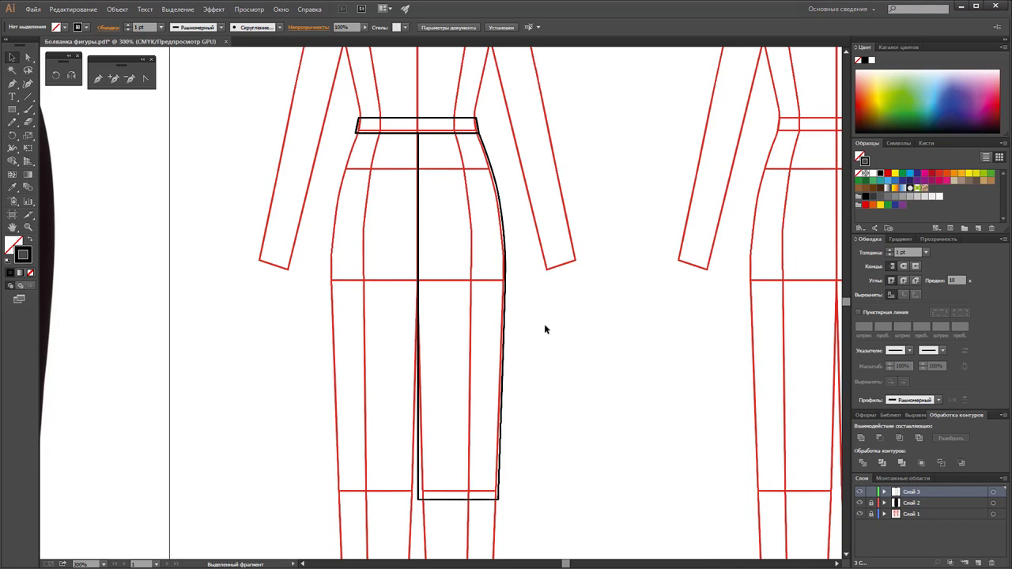
pyautogui.click(98, 79)
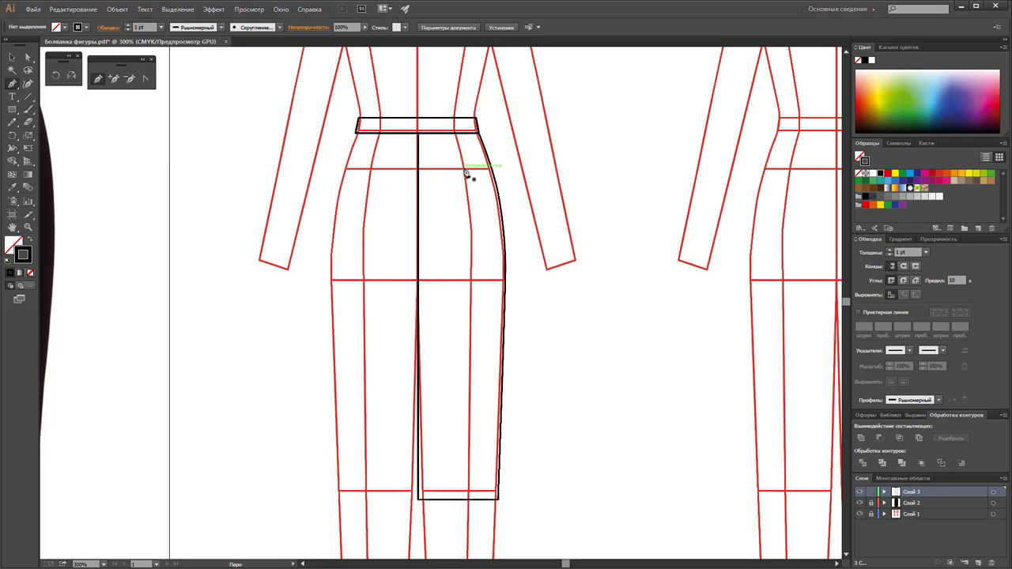
# Draw a short dart line slanting down from the waistband inside the right skirt half
pyautogui.scroll(3, 465, 171)
pyautogui.scroll(3, 468, 172)
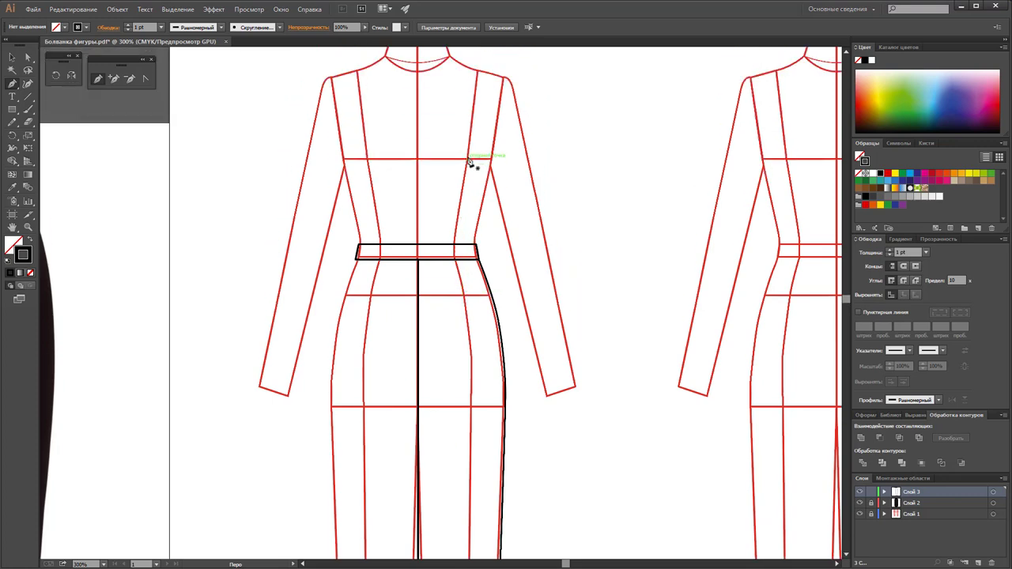
pyautogui.scroll(-3, 479, 356)
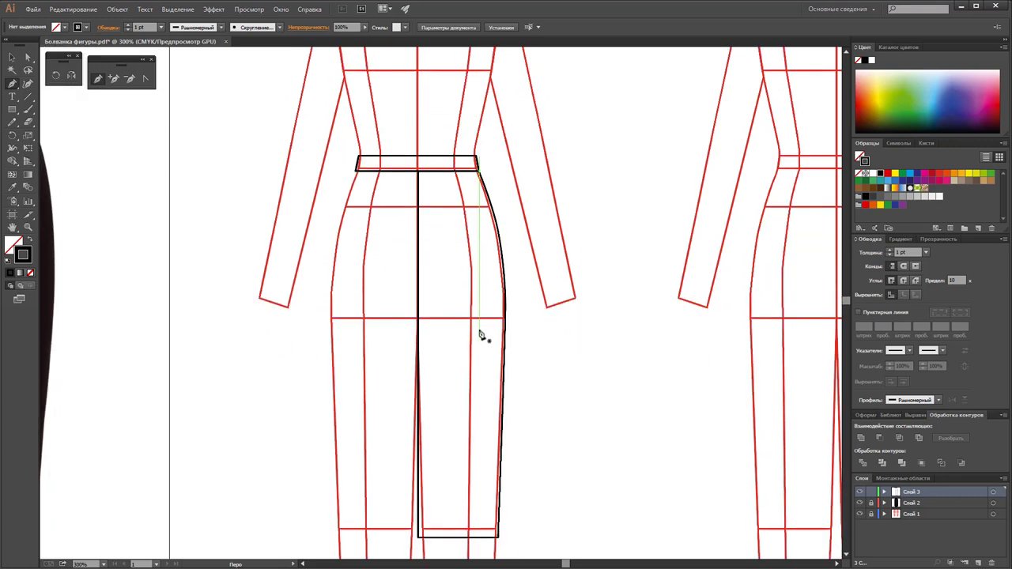
pyautogui.scroll(-4, 479, 348)
pyautogui.scroll(-2, 477, 379)
pyautogui.scroll(-2, 473, 397)
pyautogui.scroll(-3, 472, 398)
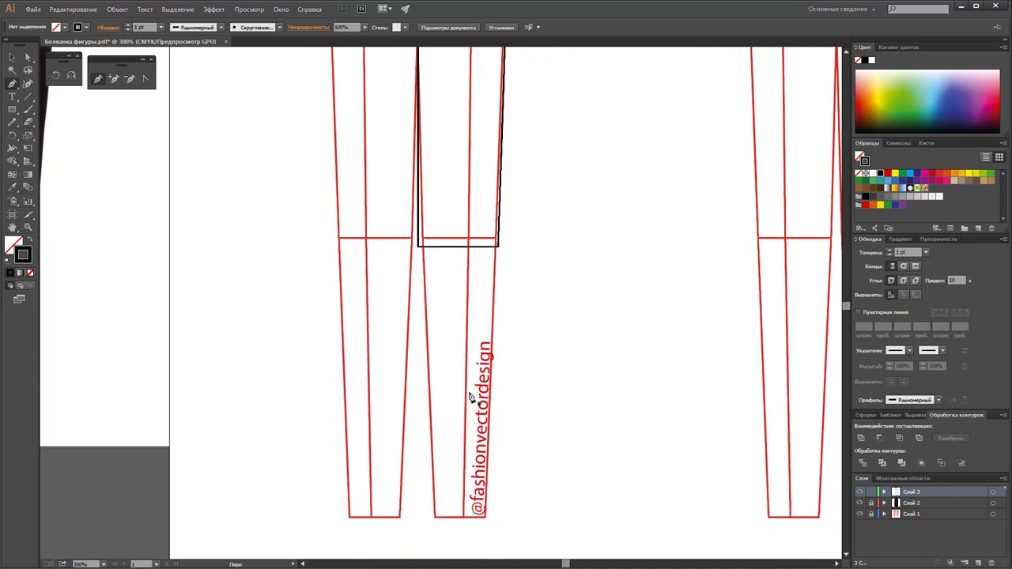
pyautogui.scroll(3, 472, 398)
pyautogui.scroll(1, 472, 398)
pyautogui.scroll(5, 472, 398)
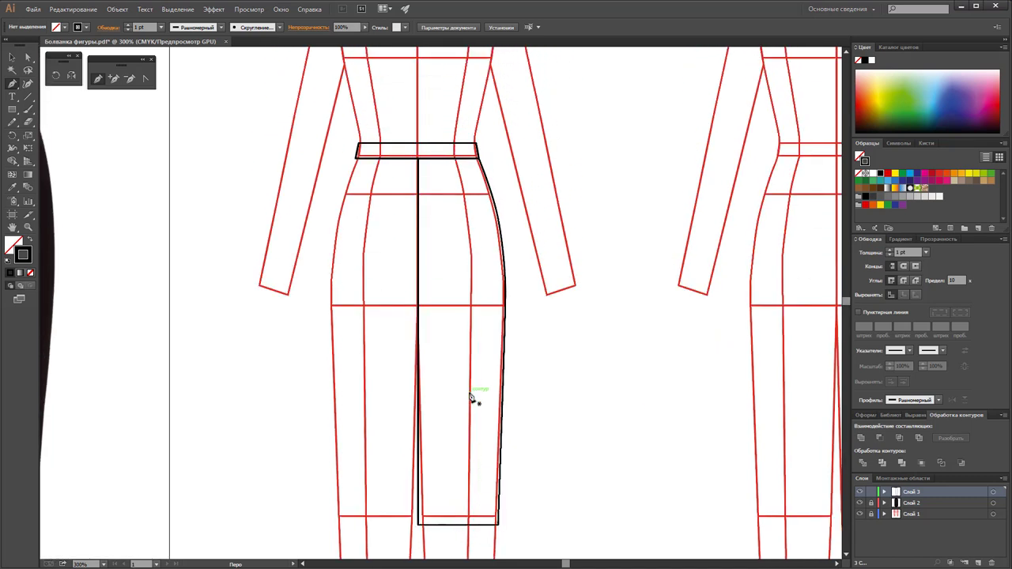
pyautogui.scroll(5, 472, 397)
pyautogui.scroll(1, 472, 398)
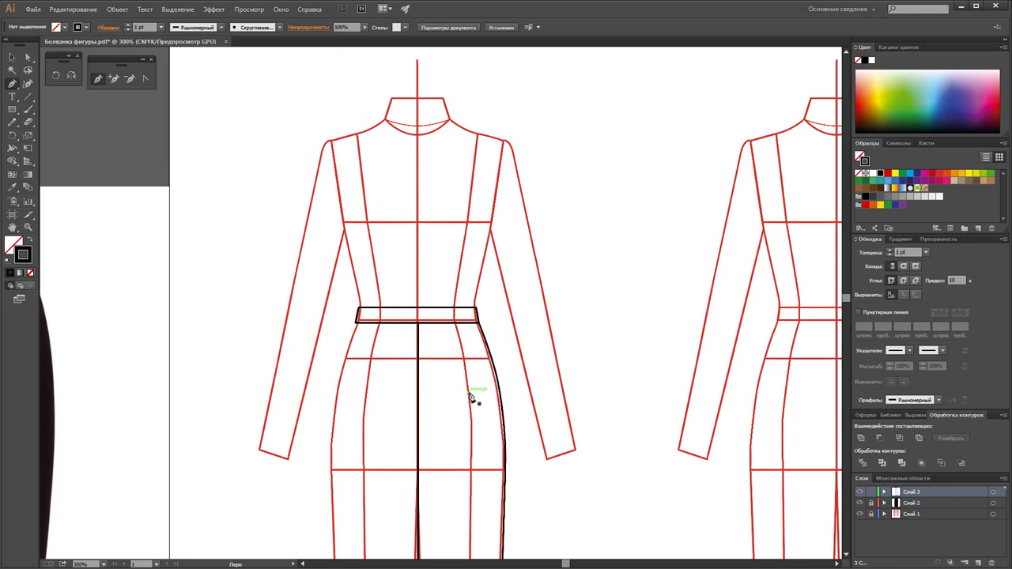
pyautogui.click(462, 506)
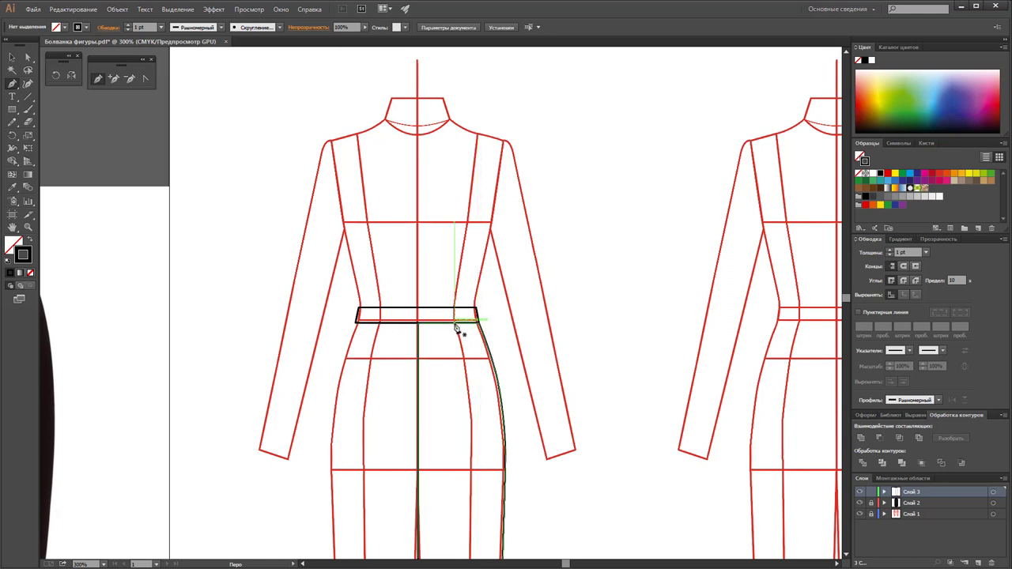
pyautogui.click(454, 322)
pyautogui.hotkey('ctrl', 'z')
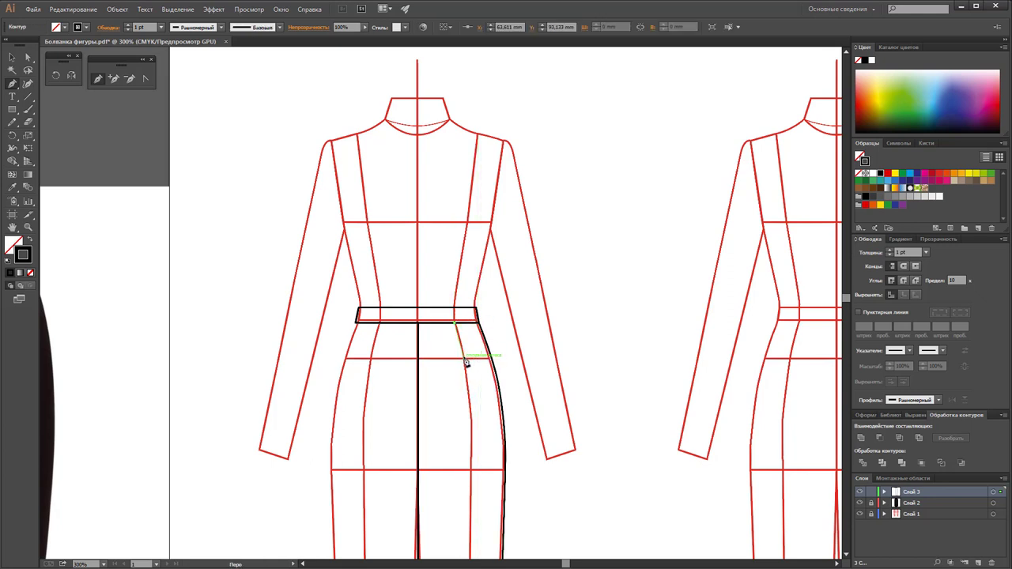
pyautogui.click(464, 358)
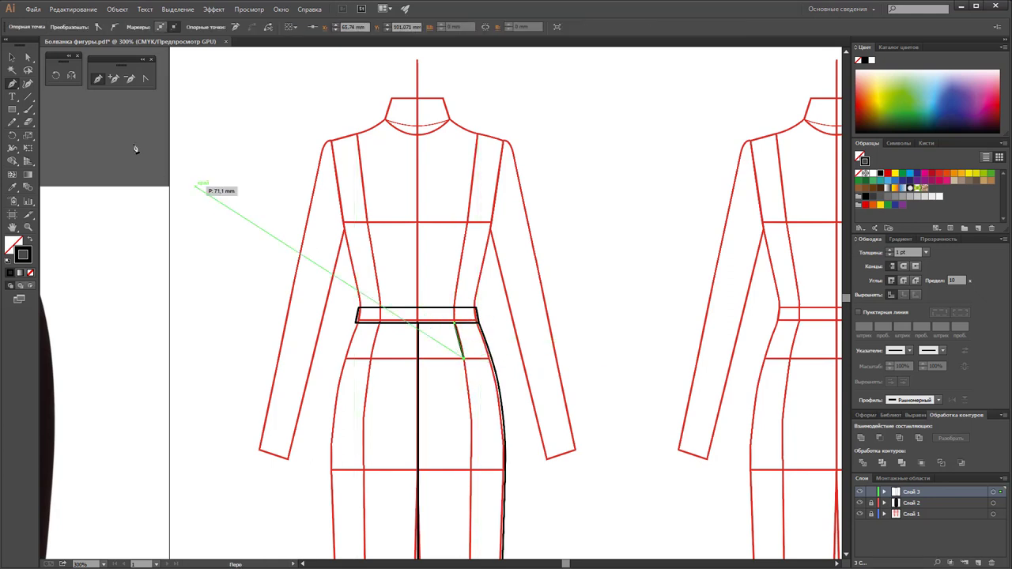
pyautogui.keyDown('ctrl'); pyautogui.click(355, 341); pyautogui.keyUp('ctrl')
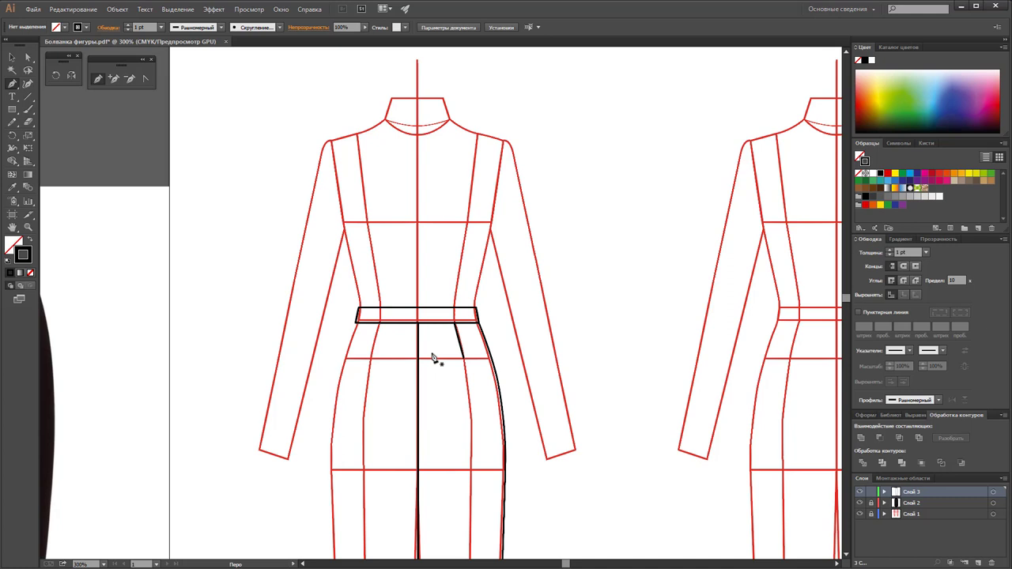
# Select the dart line together with the half-skirt outline
pyautogui.press('v')
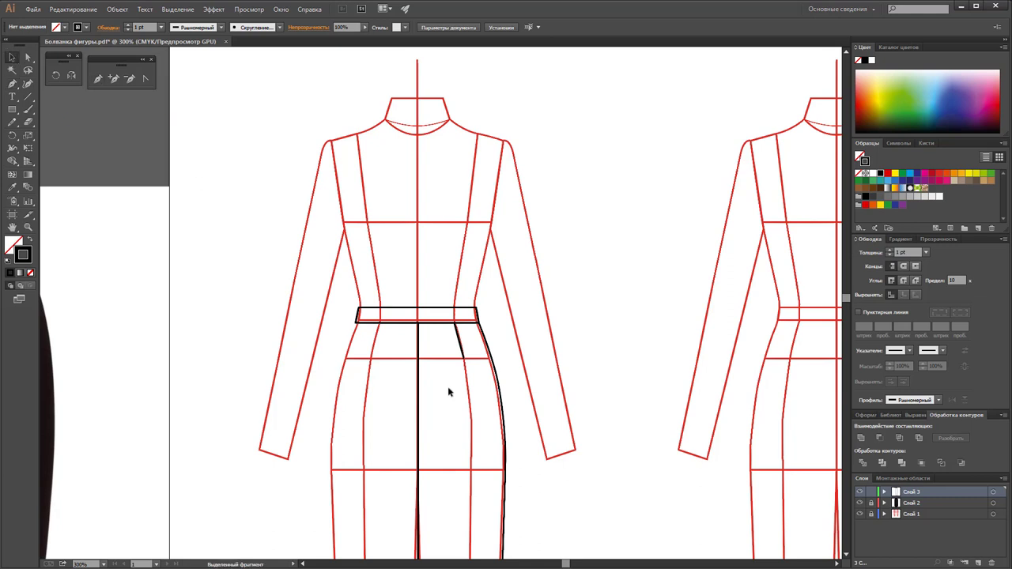
pyautogui.scroll(-2, 448, 391)
pyautogui.scroll(-3, 434, 350)
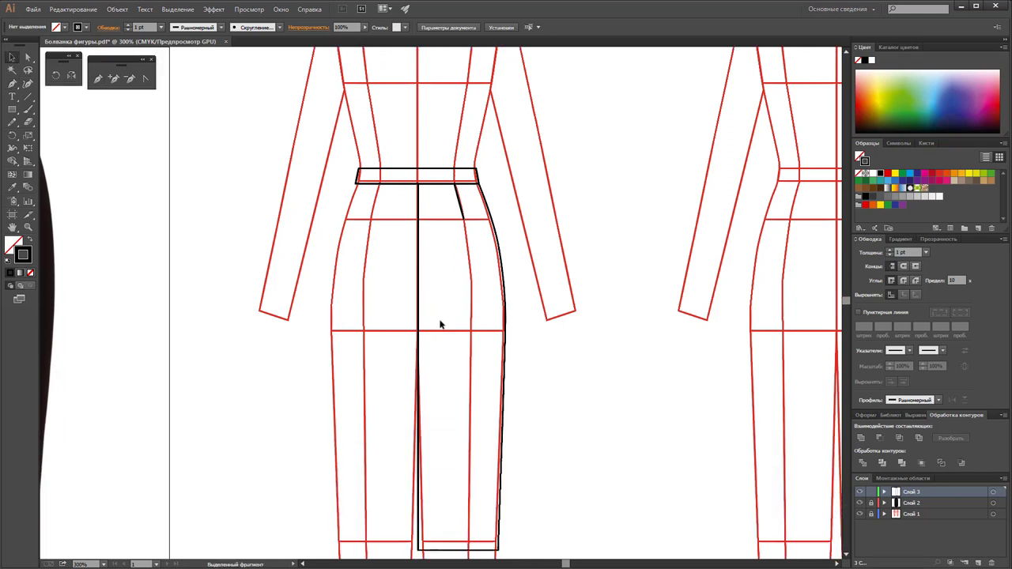
pyautogui.click(462, 207)
pyautogui.keyDown('shift'); pyautogui.click(494, 224); pyautogui.keyUp('shift')
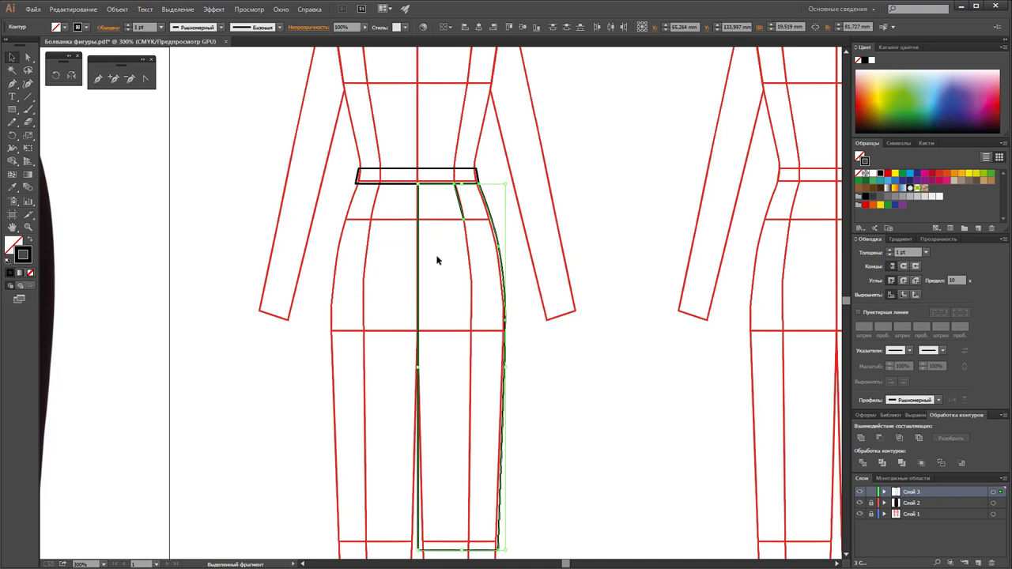
# Reflect an Alt-copy of the half-skirt and dart across the centre line, then deselect
pyautogui.click(71, 80)
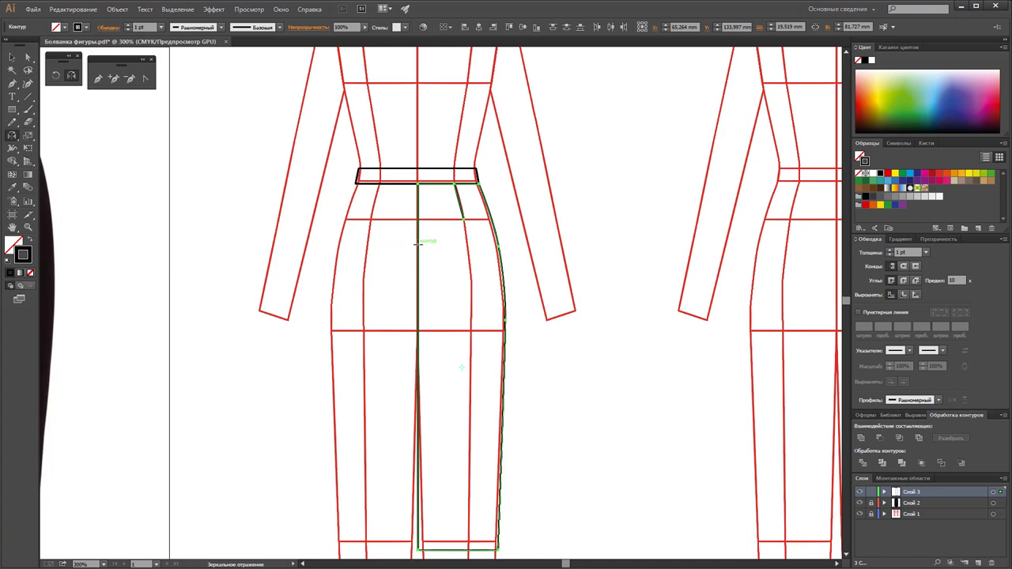
pyautogui.click(419, 245)
pyautogui.moveTo(467, 270)
pyautogui.mouseDown()
pyautogui.moveTo(437, 226)
pyautogui.moveTo(397, 240)
pyautogui.moveTo(394, 229)
pyautogui.moveTo(395, 269)
pyautogui.moveTo(380, 249)
pyautogui.mouseUp()
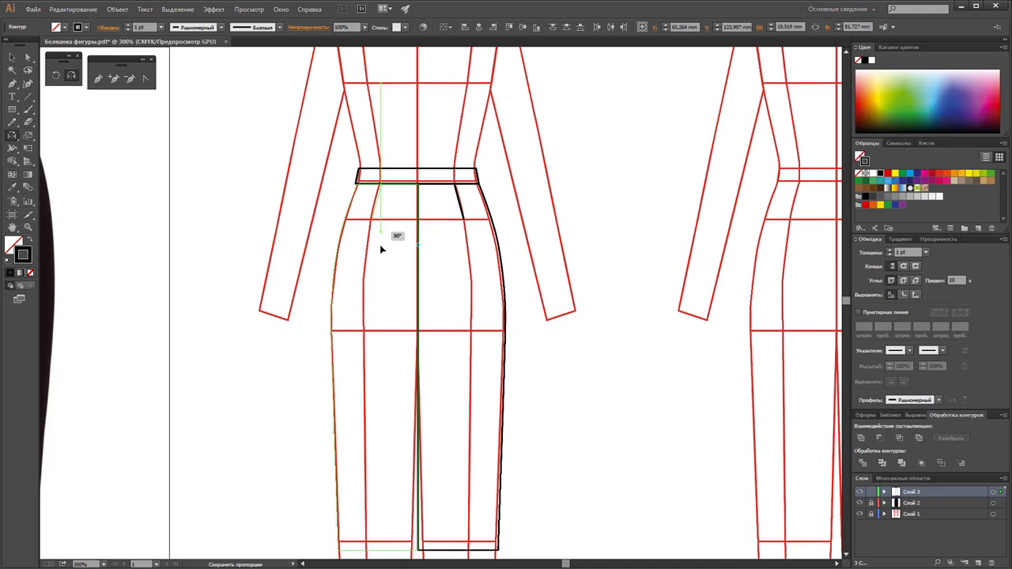
pyautogui.press('alt')
pyautogui.moveTo(380, 248); pyautogui.dragTo(380, 249)
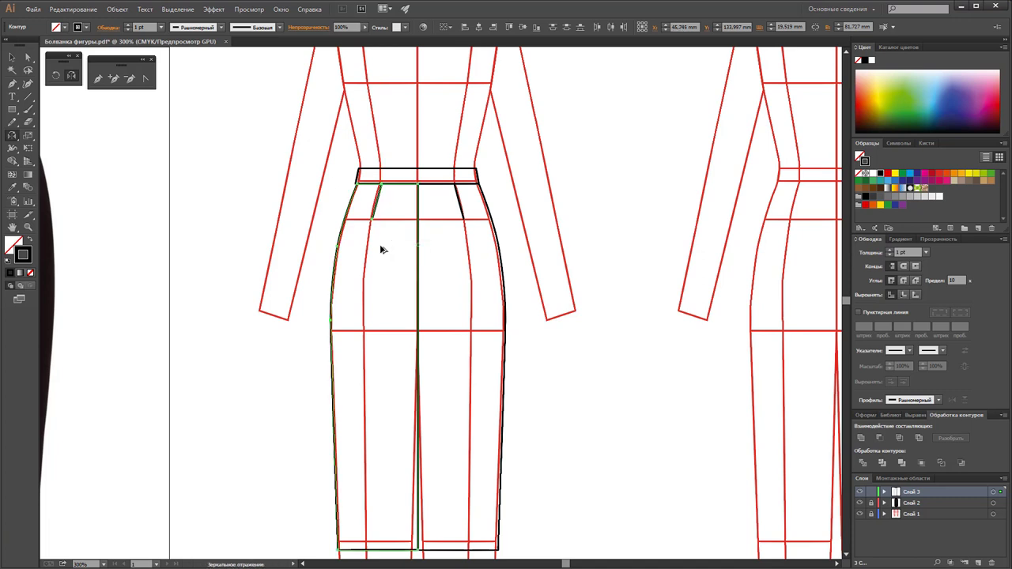
pyautogui.click(12, 57)
pyautogui.click(439, 362)
pyautogui.scroll(-1, 439, 363)
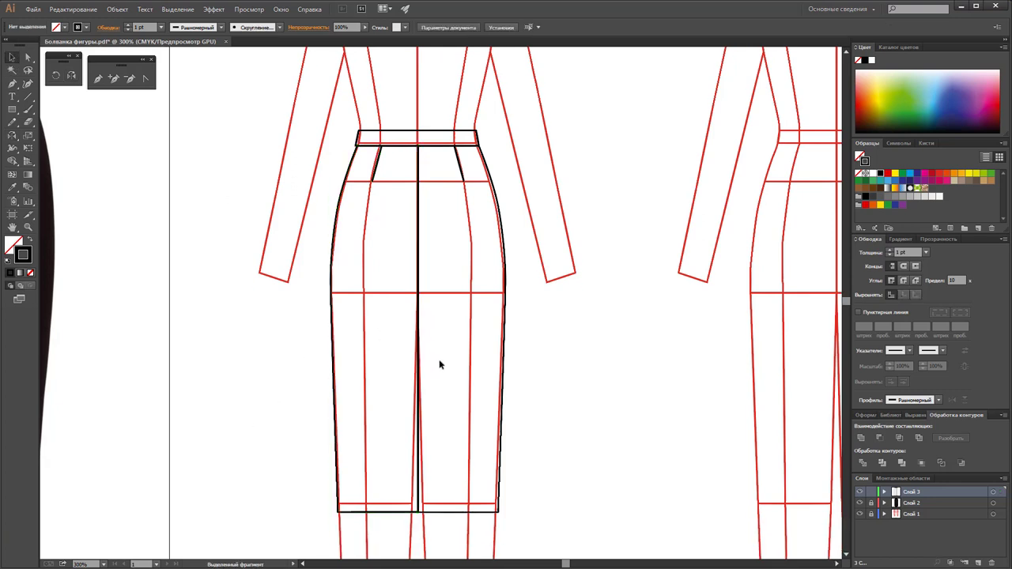
# Zoom out to 200% to see both croquis figures
pyautogui.scroll(1, 439, 362)
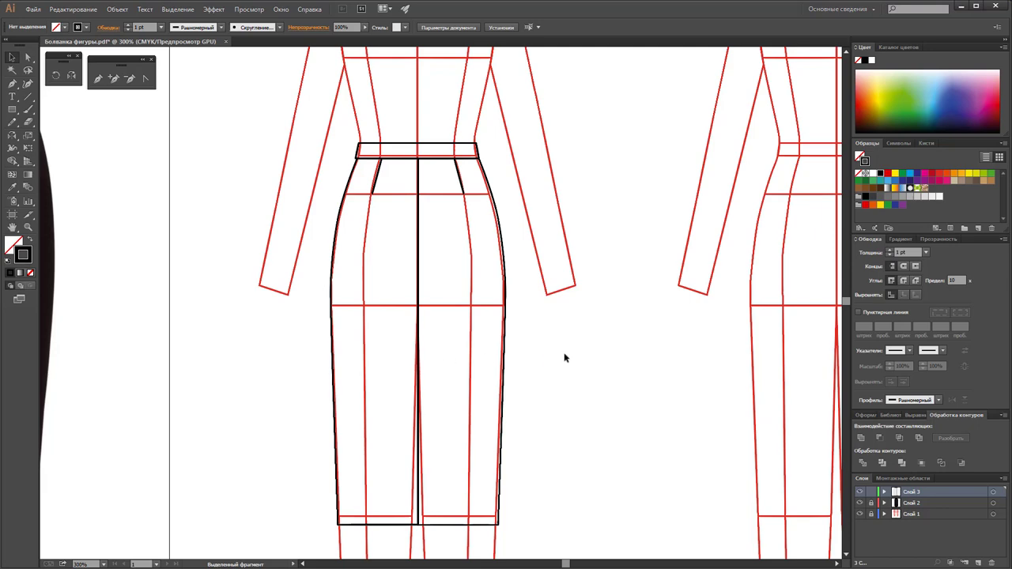
pyautogui.press('z')
pyautogui.keyDown('alt'); pyautogui.click(523, 319); pyautogui.keyUp('alt')
pyautogui.scroll(1, 525, 318)
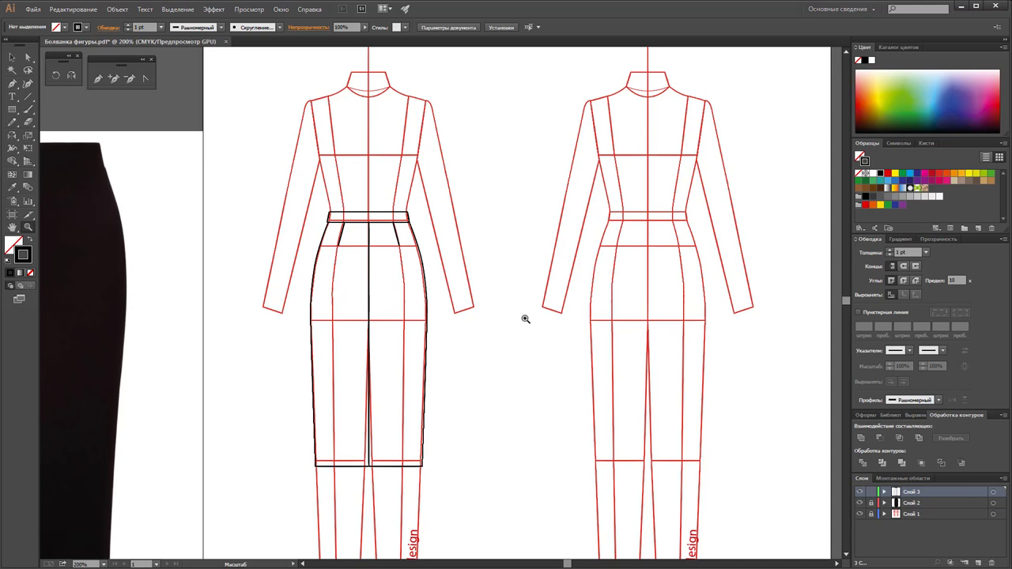
# Alt-drag a copy of the full skirt horizontally onto the right croquis figure
pyautogui.click(12, 57)
pyautogui.click(423, 241)
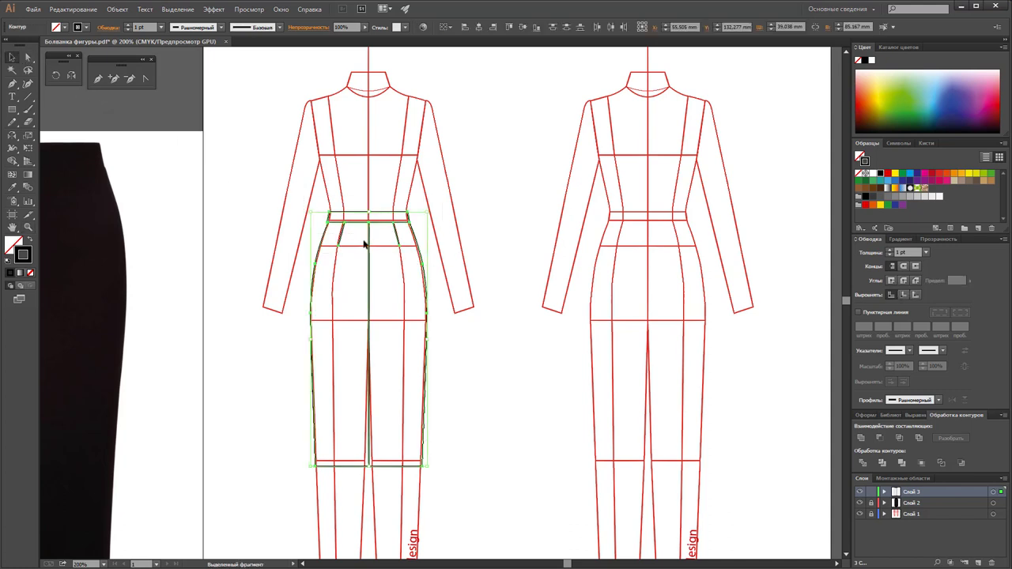
pyautogui.moveTo(369, 248); pyautogui.dragTo(648, 261)
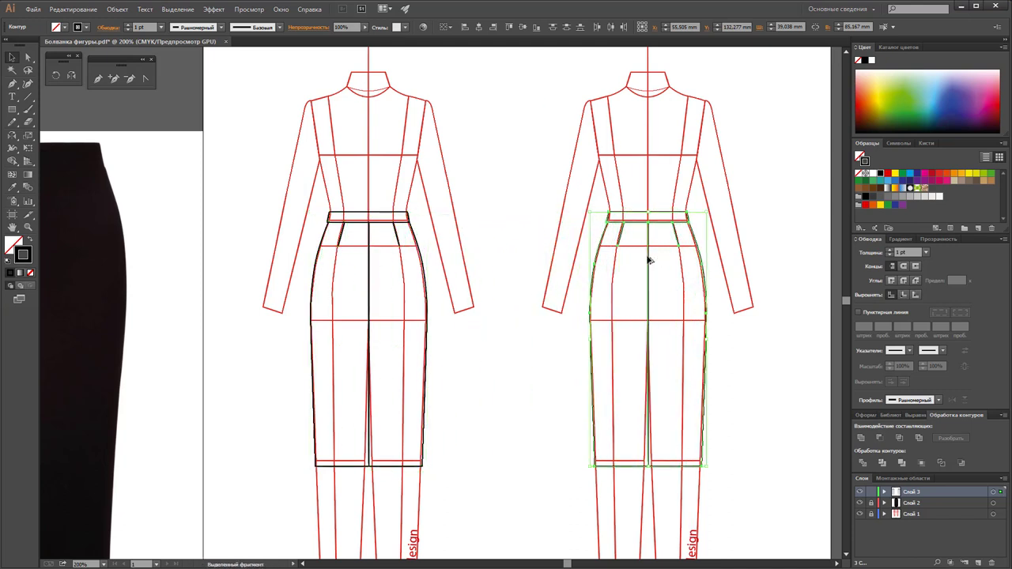
pyautogui.click(492, 342)
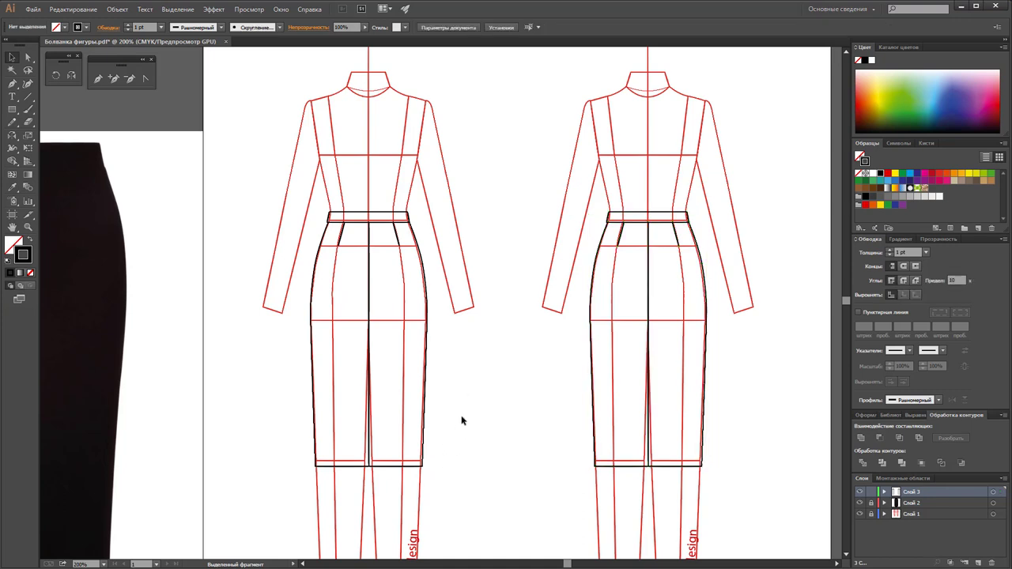
# Unite the left skirt's pieces with Pathfinder and fill the merged shape white
pyautogui.moveTo(473, 414); pyautogui.dragTo(314, 442)
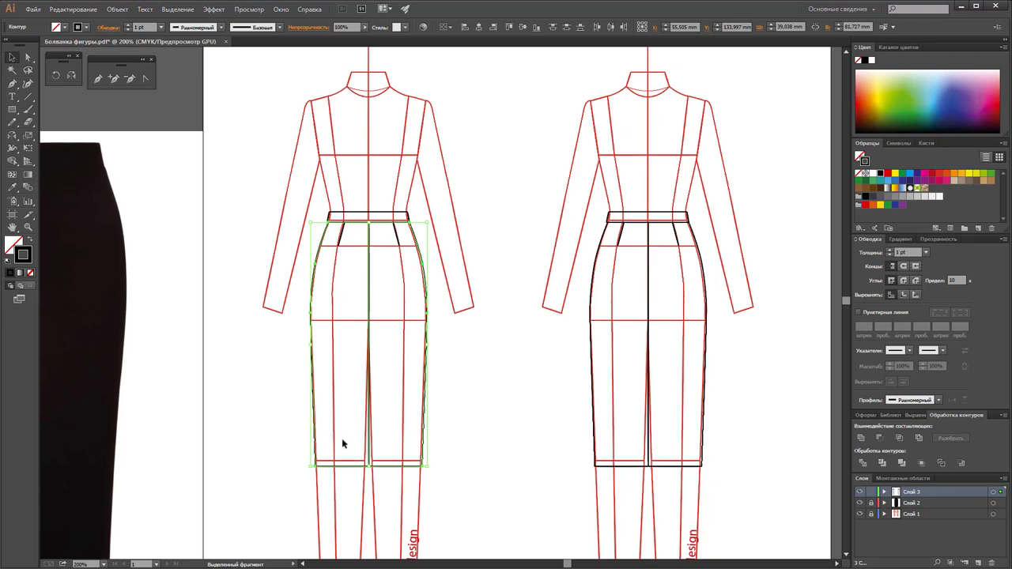
pyautogui.click(862, 441)
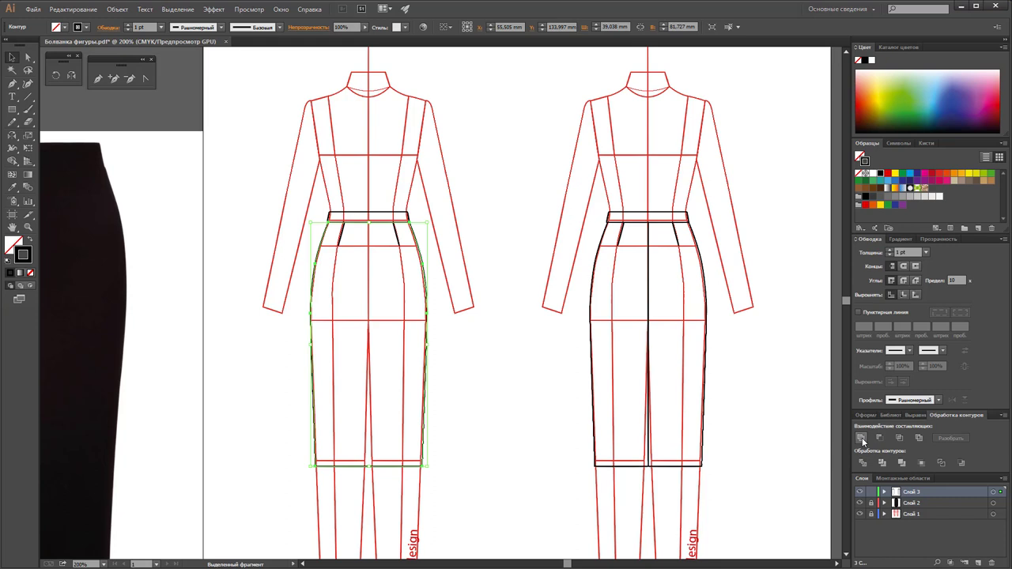
pyautogui.click(522, 383)
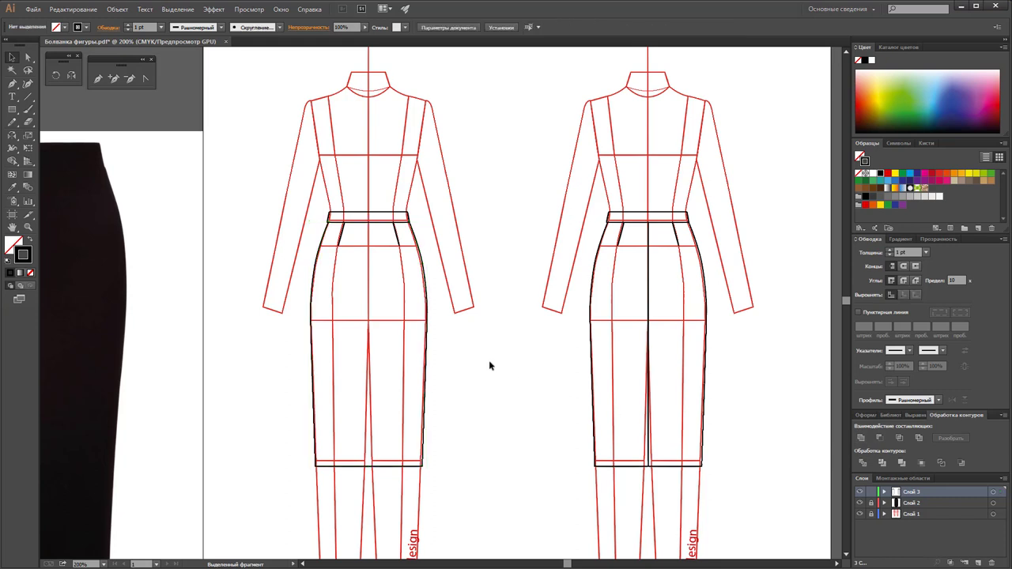
pyautogui.moveTo(490, 367); pyautogui.dragTo(290, 217)
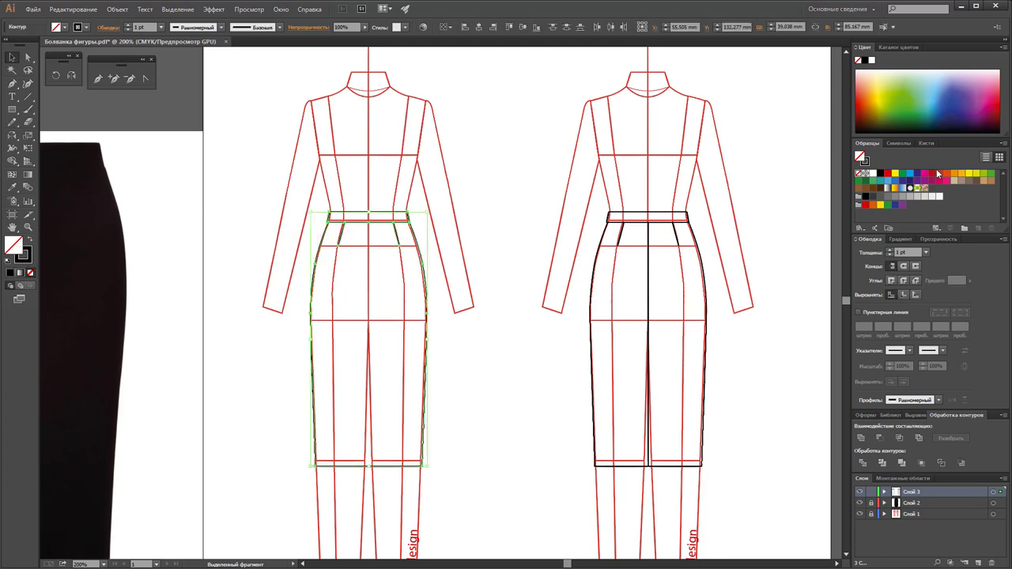
pyautogui.click(870, 174)
pyautogui.click(479, 382)
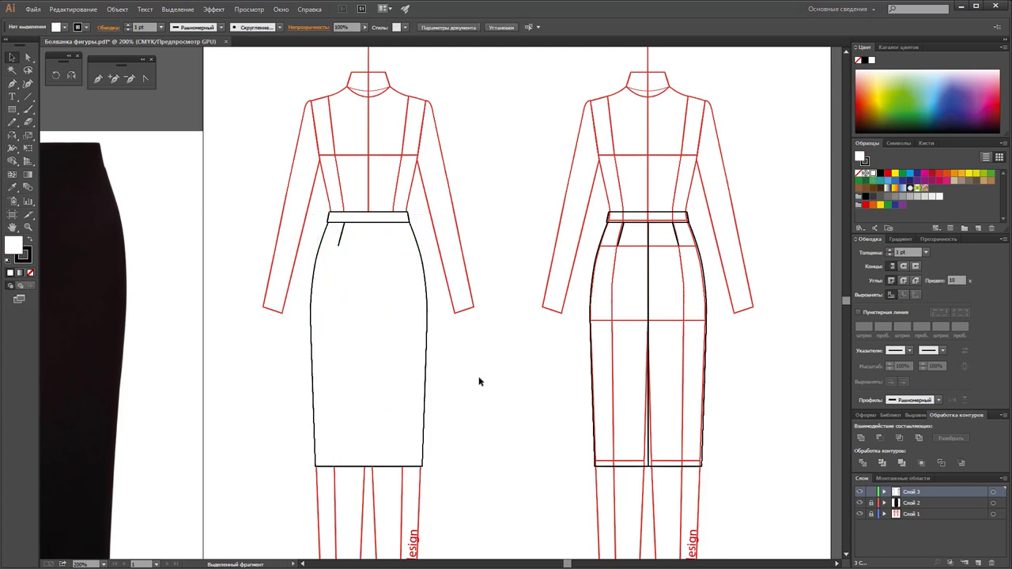
# Send the white skirt shape to the back, behind its waistband and darts
pyautogui.click(383, 351)
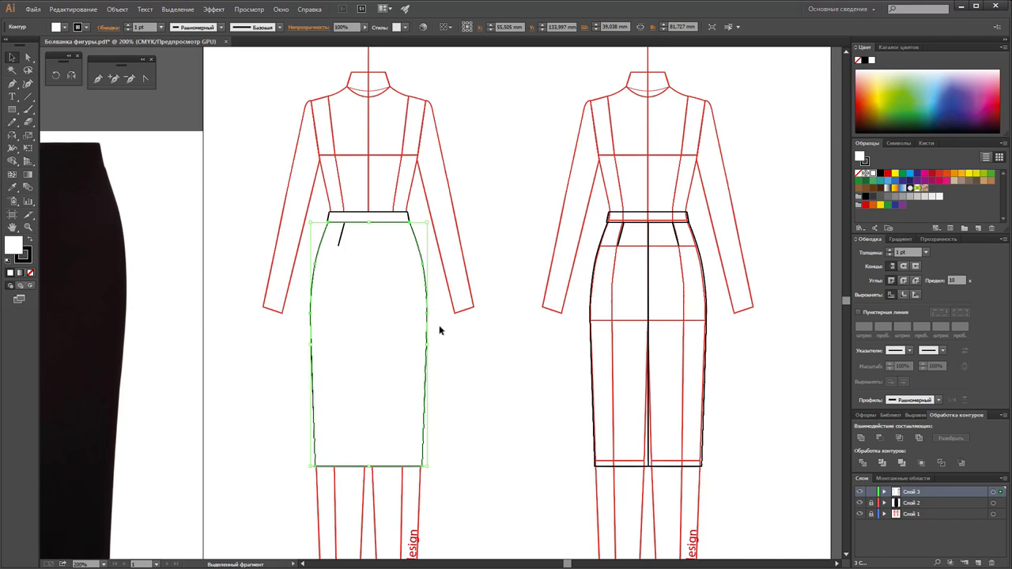
pyautogui.rightClick(387, 346)
pyautogui.moveTo(417, 492)
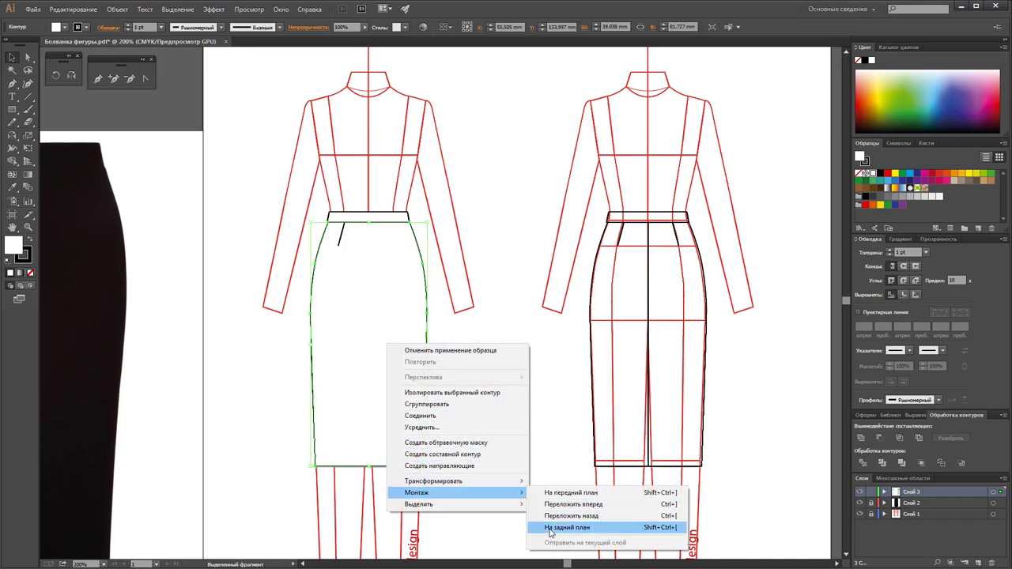
pyautogui.click(551, 530)
pyautogui.click(511, 465)
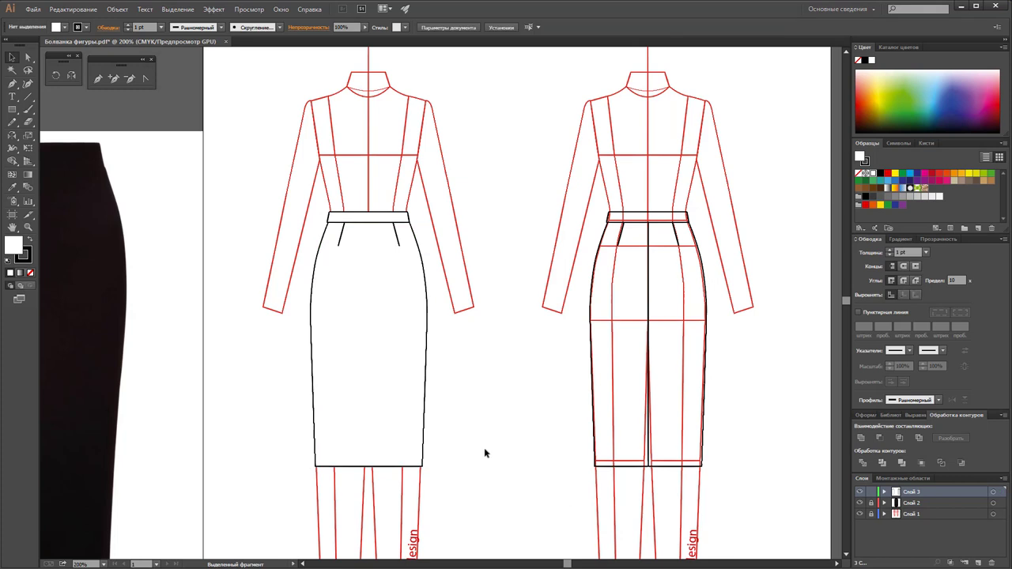
pyautogui.click(836, 563)
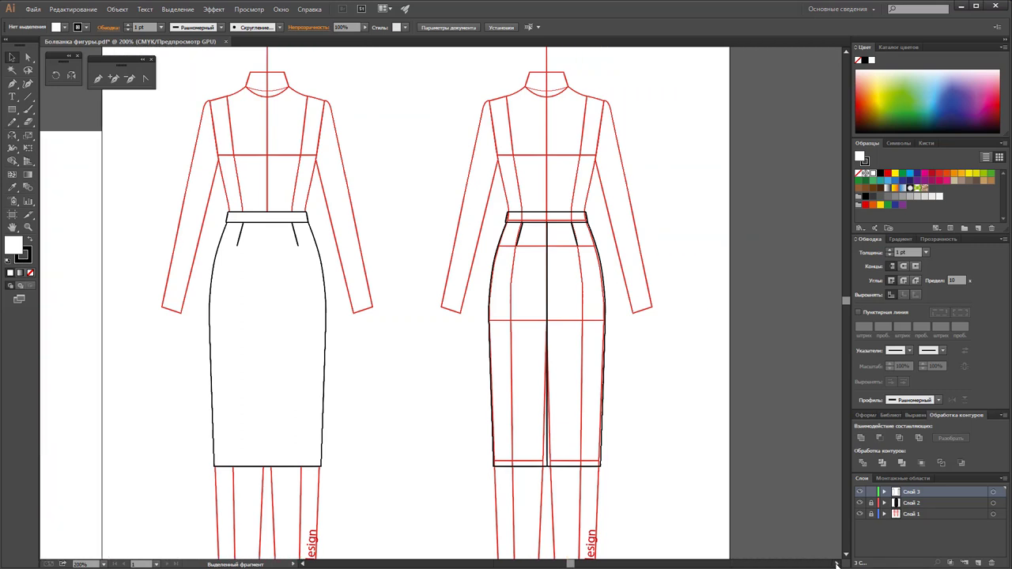
# Give the back skirt paths a white fill so the red croquis lines are hidden
pyautogui.moveTo(836, 564); pyautogui.dragTo(836, 564)
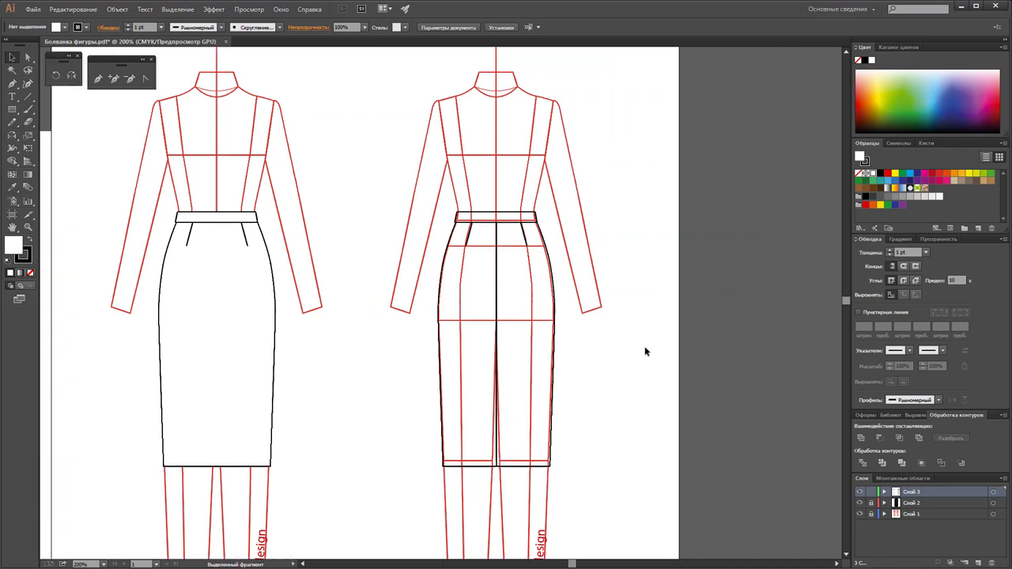
pyautogui.moveTo(645, 350); pyautogui.dragTo(444, 214)
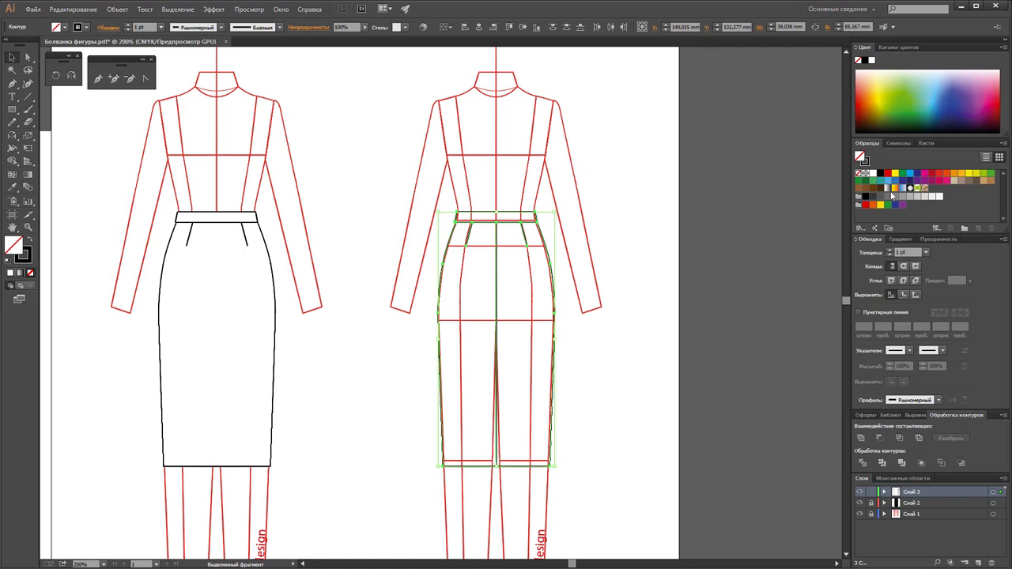
pyautogui.click(872, 173)
pyautogui.click(626, 345)
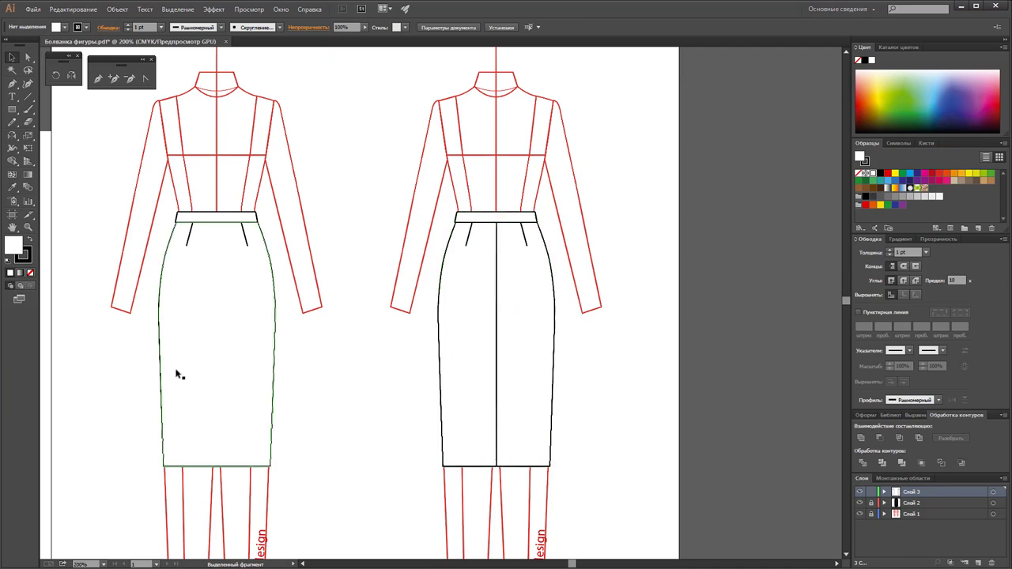
# Zoom in on the back waistband and start a Pen path at its top centre
pyautogui.click(28, 227)
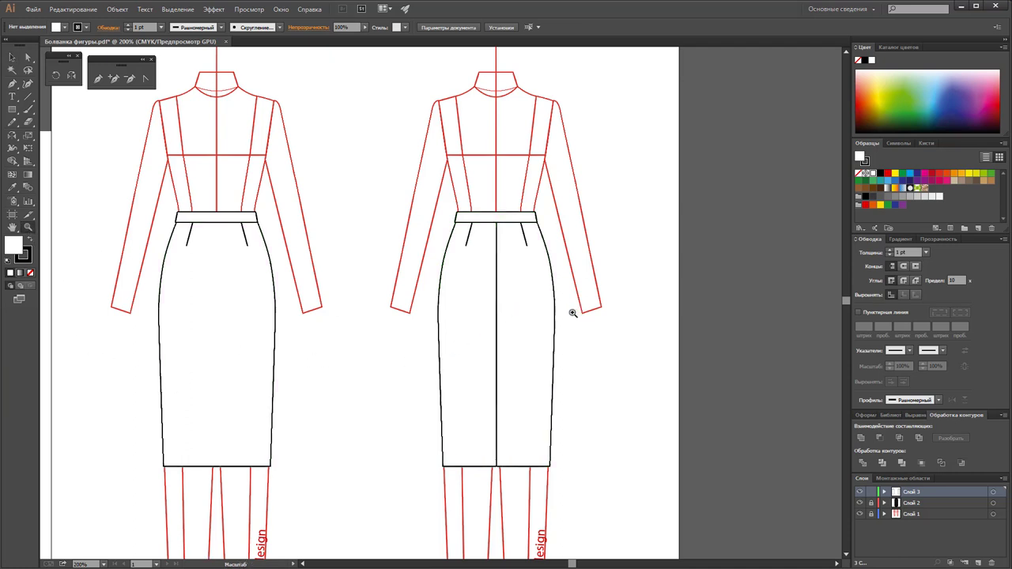
pyautogui.click(516, 257)
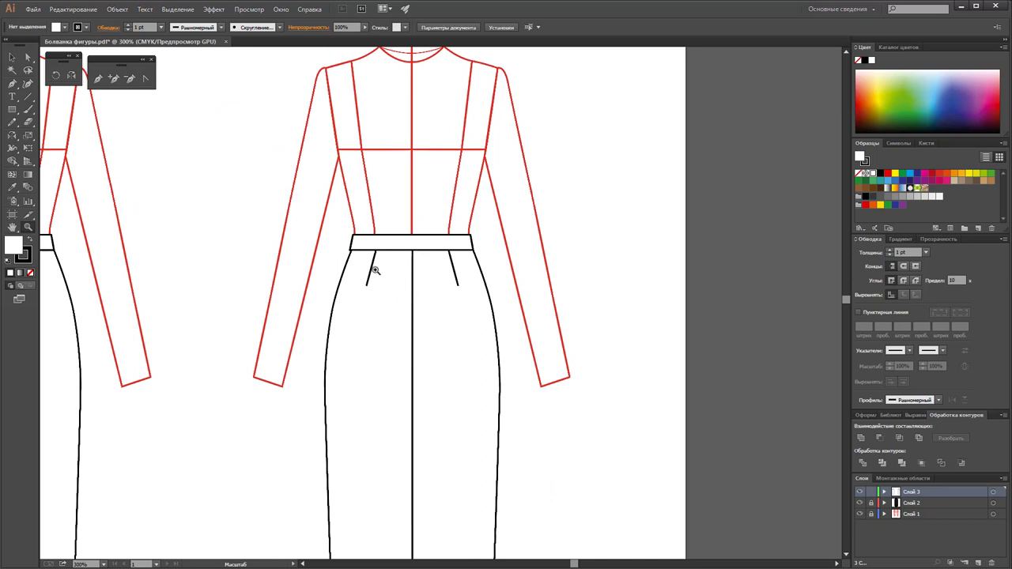
pyautogui.keyDown('alt'); pyautogui.click(434, 299); pyautogui.keyUp('alt')
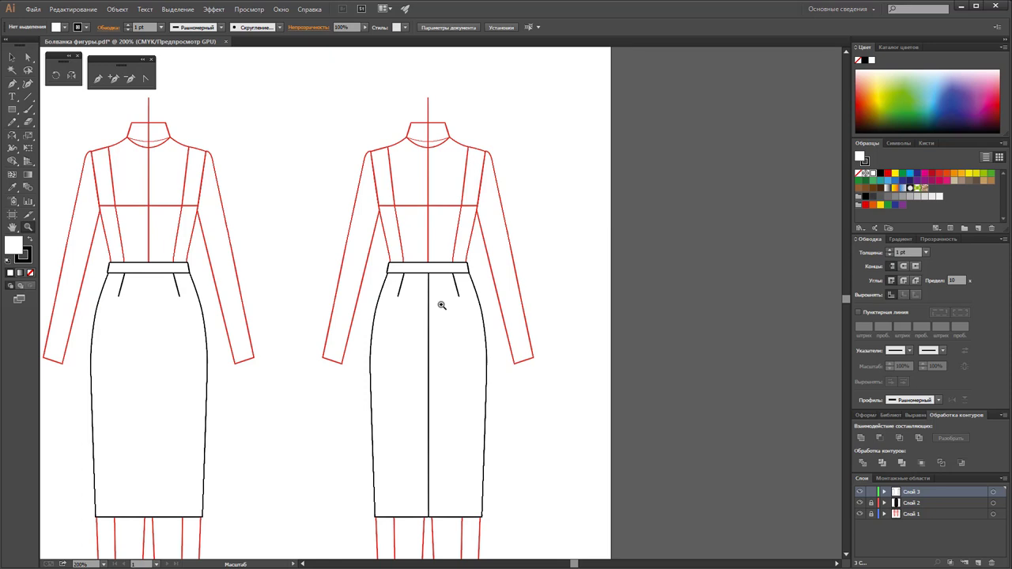
pyautogui.click(442, 294)
pyautogui.click(430, 284)
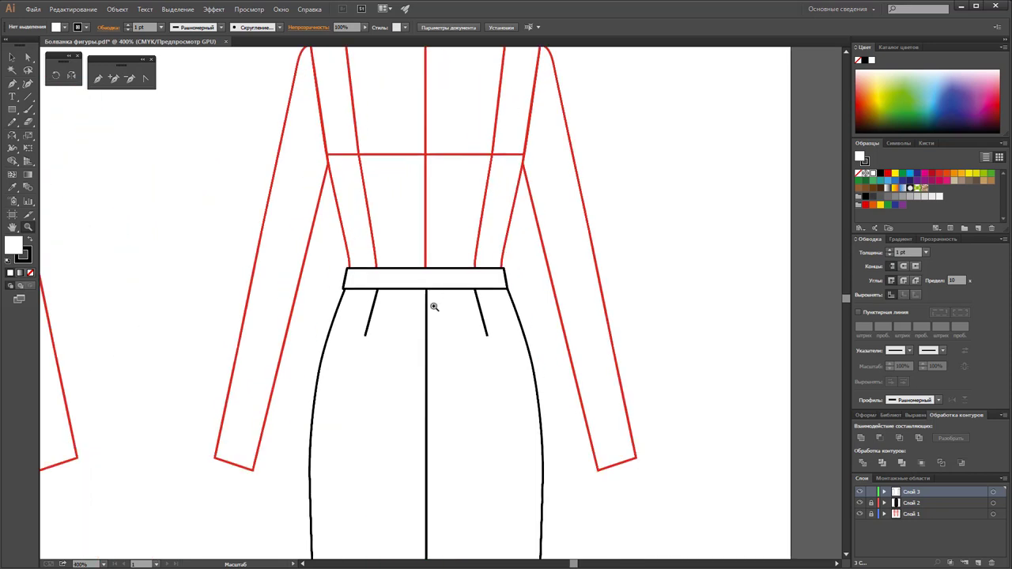
pyautogui.click(433, 306)
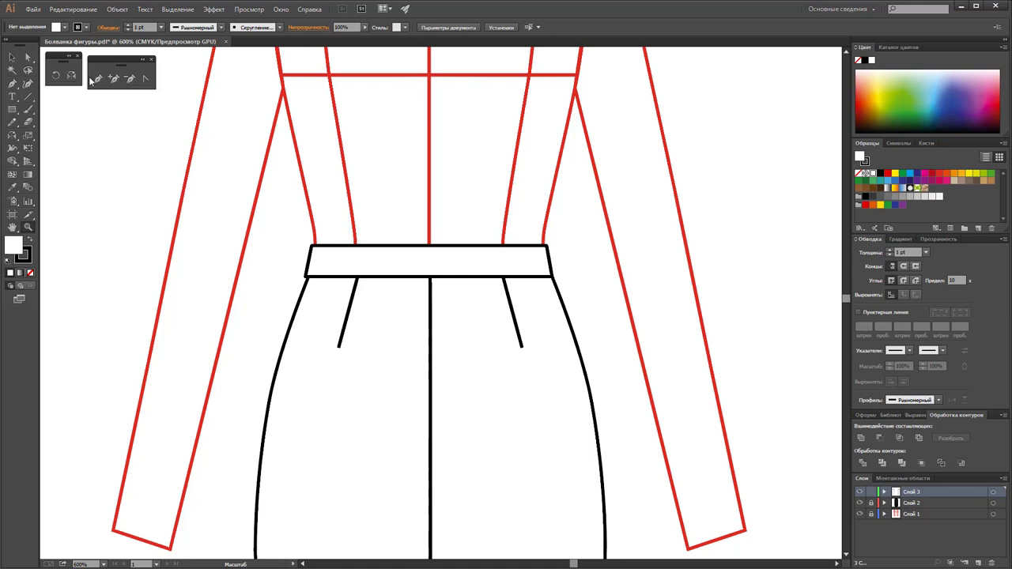
pyautogui.click(97, 78)
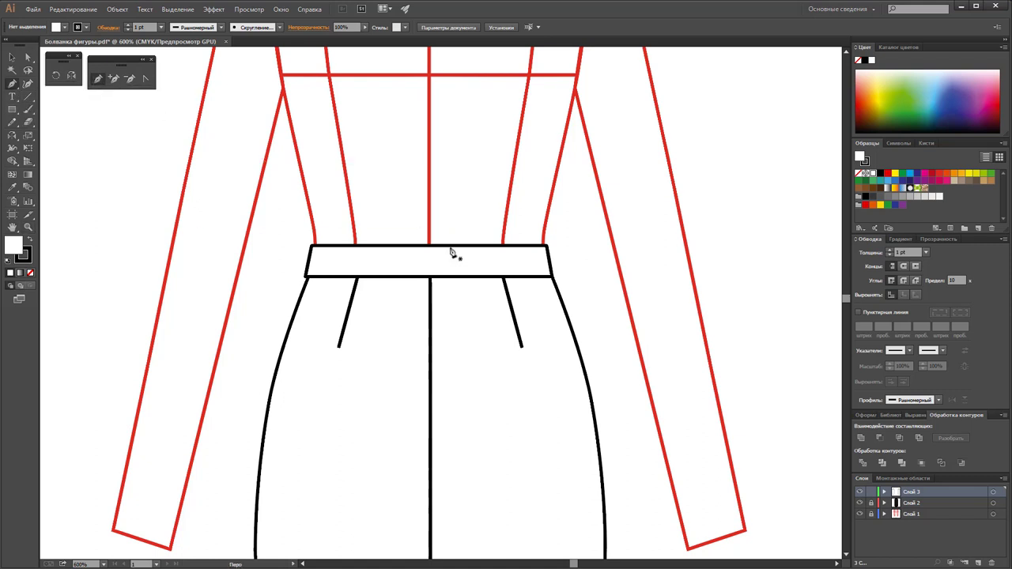
pyautogui.click(449, 246)
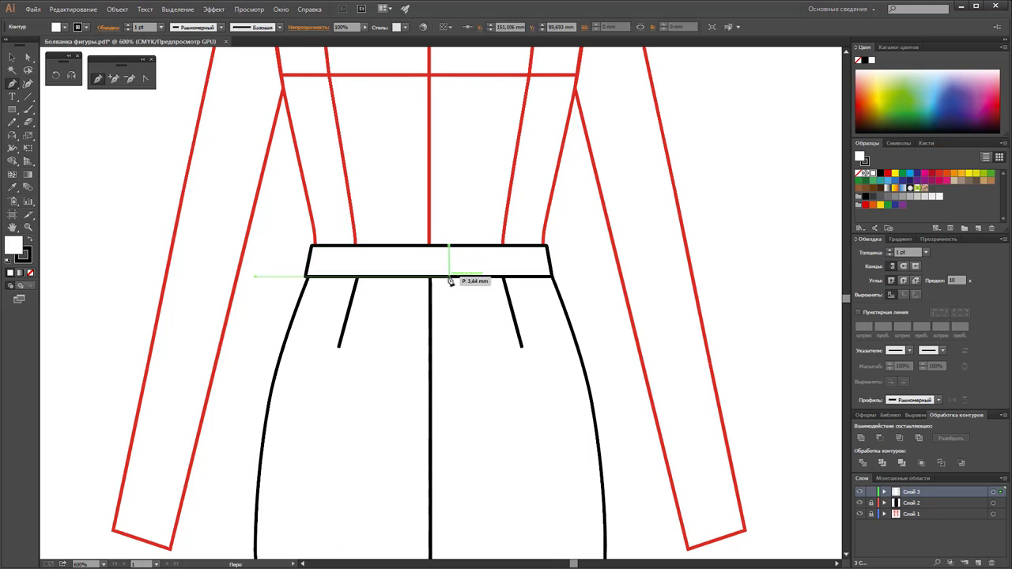
# Draw a closed shape covering the left half of the back waistband
pyautogui.click(449, 276)
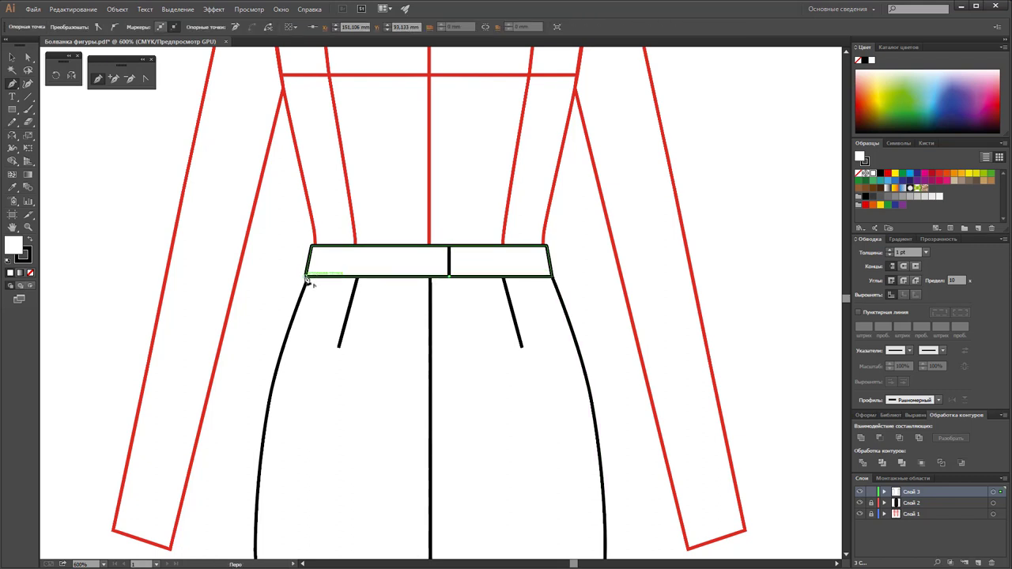
pyautogui.click(306, 277)
pyautogui.click(312, 247)
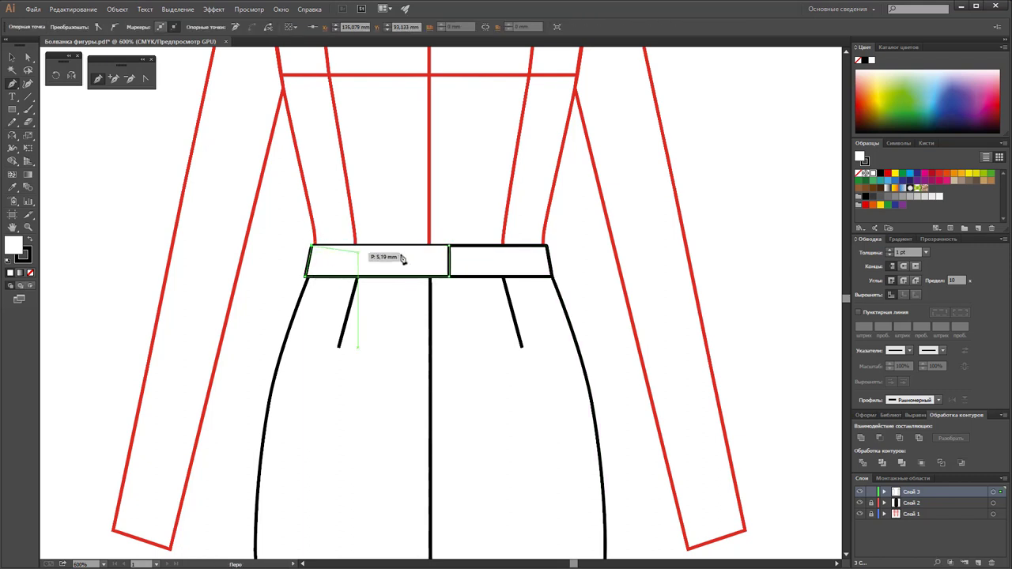
pyautogui.click(449, 246)
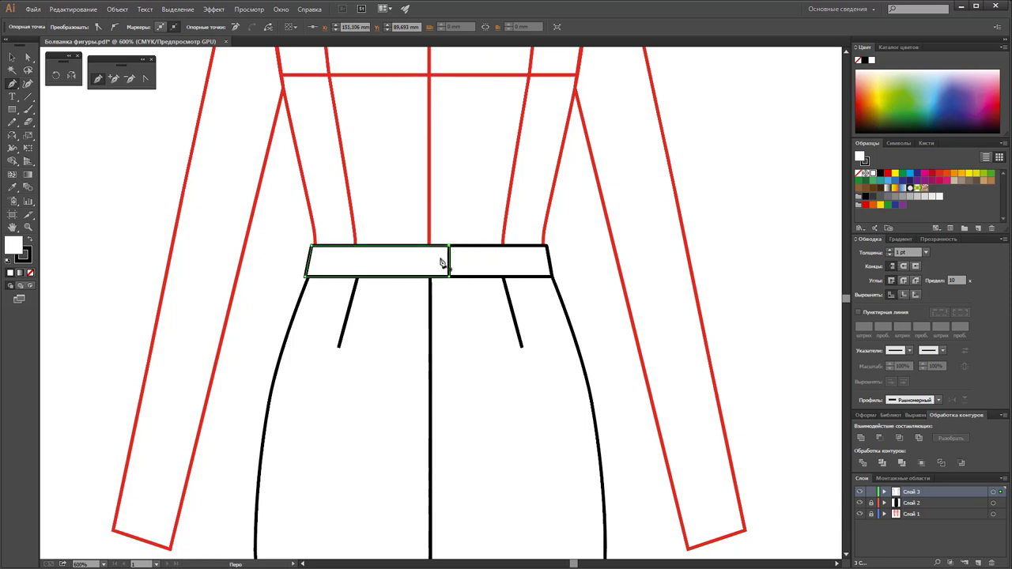
pyautogui.click(449, 276)
pyautogui.click(12, 57)
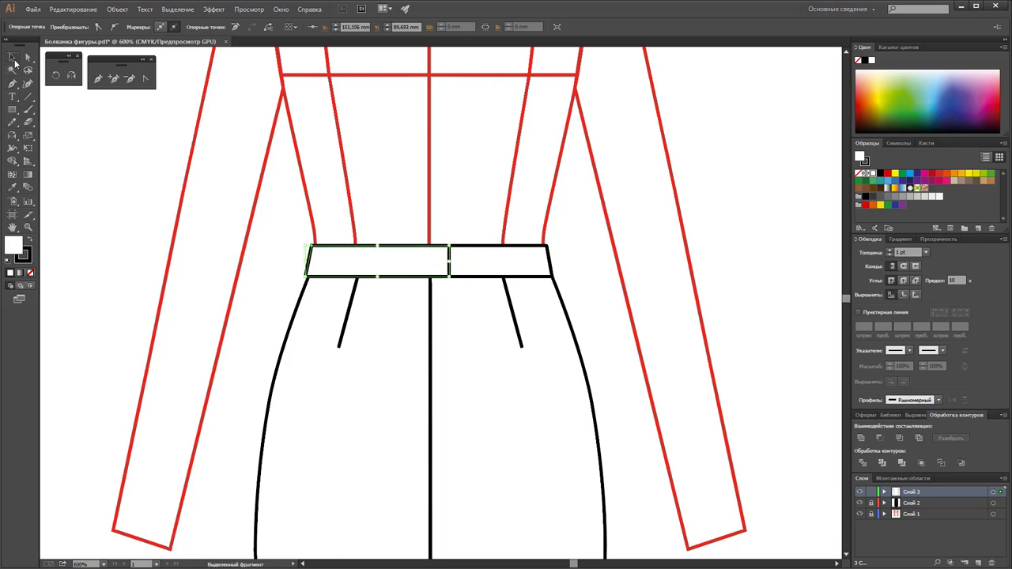
pyautogui.click(704, 202)
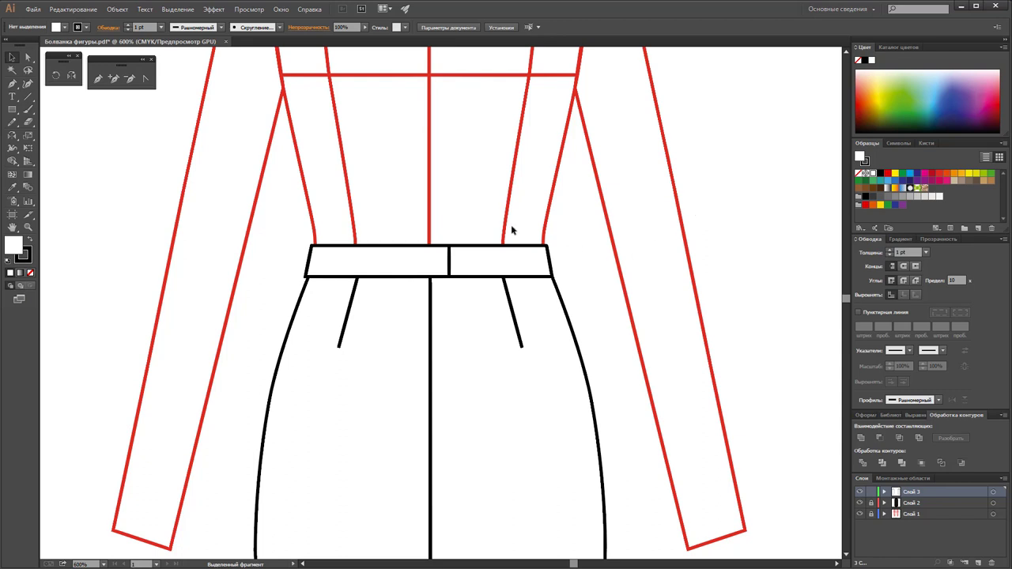
# Draw a short Line Segment on the centre-back seam
pyautogui.scroll(-5, 511, 225)
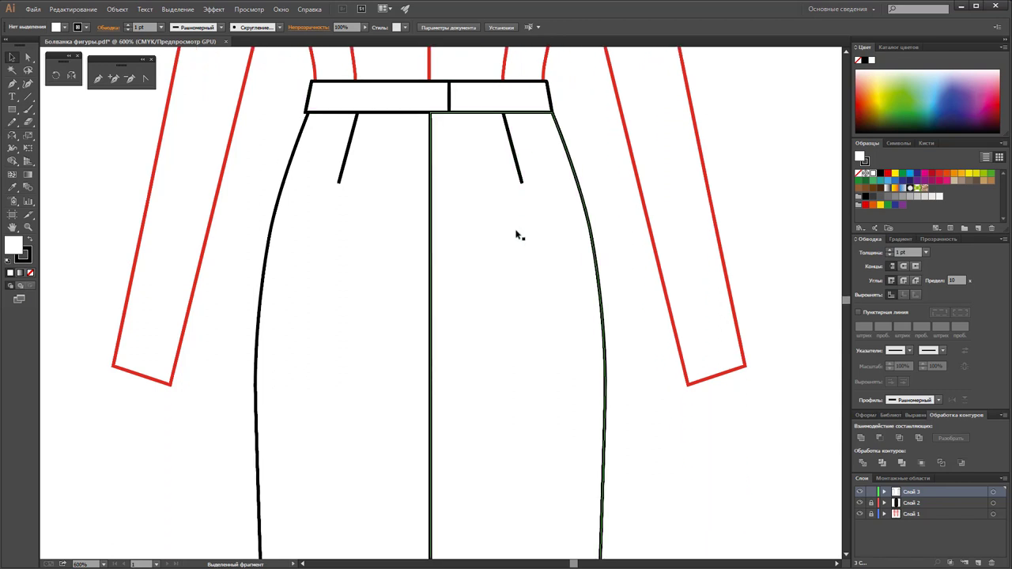
pyautogui.click(28, 96)
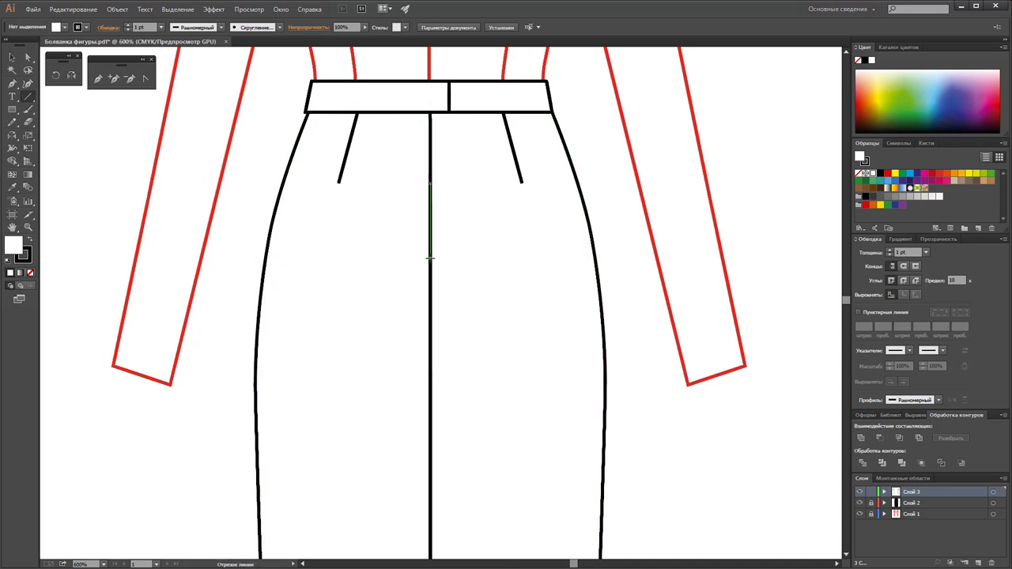
pyautogui.moveTo(429, 260); pyautogui.dragTo(432, 259)
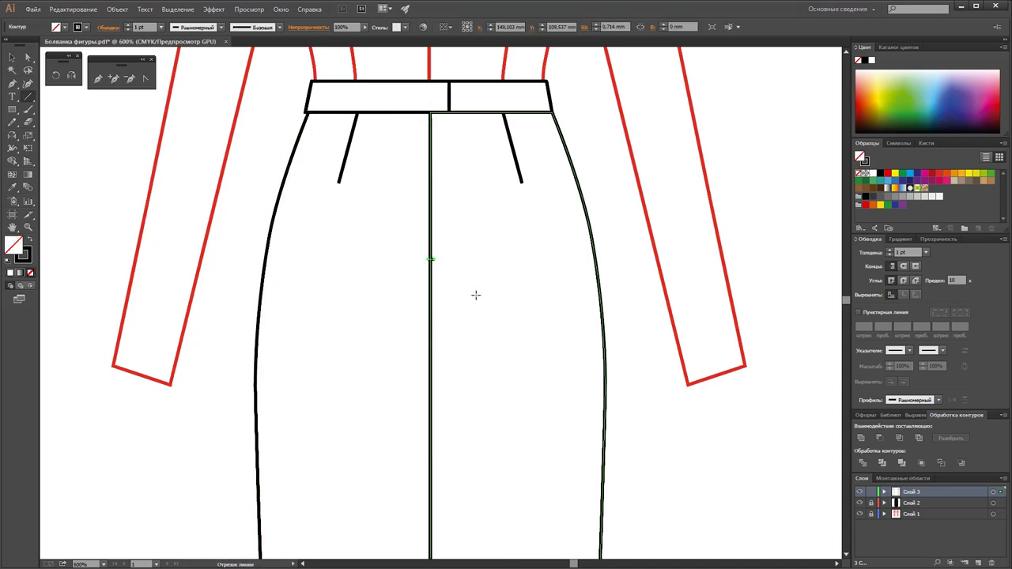
pyautogui.click(12, 57)
# Draw a short diagonal Pen stroke branching off the centre-back seam
pyautogui.click(328, 253)
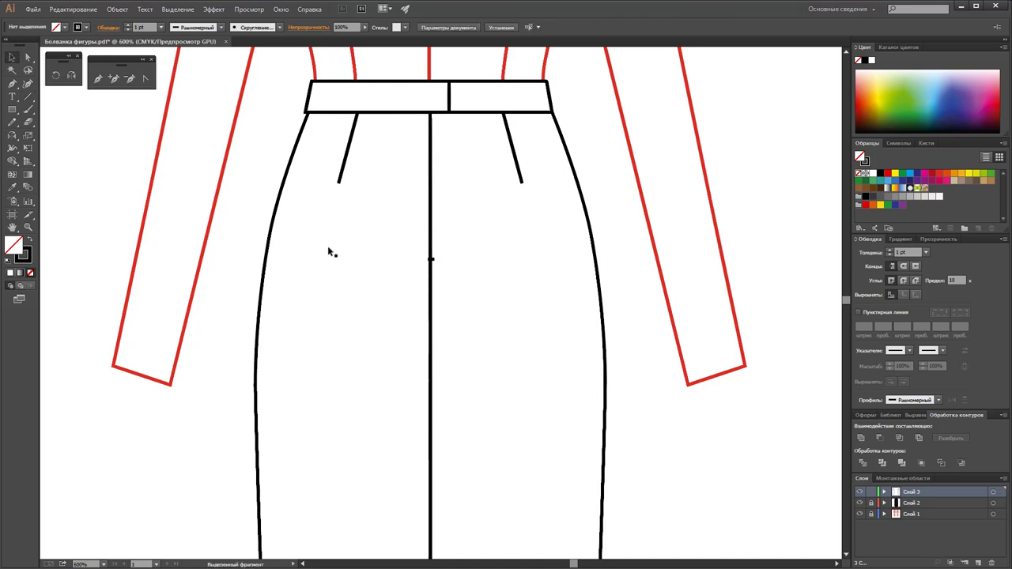
pyautogui.scroll(-2, 431, 295)
pyautogui.scroll(-2, 431, 295)
pyautogui.scroll(-2, 431, 294)
pyautogui.scroll(-1, 430, 294)
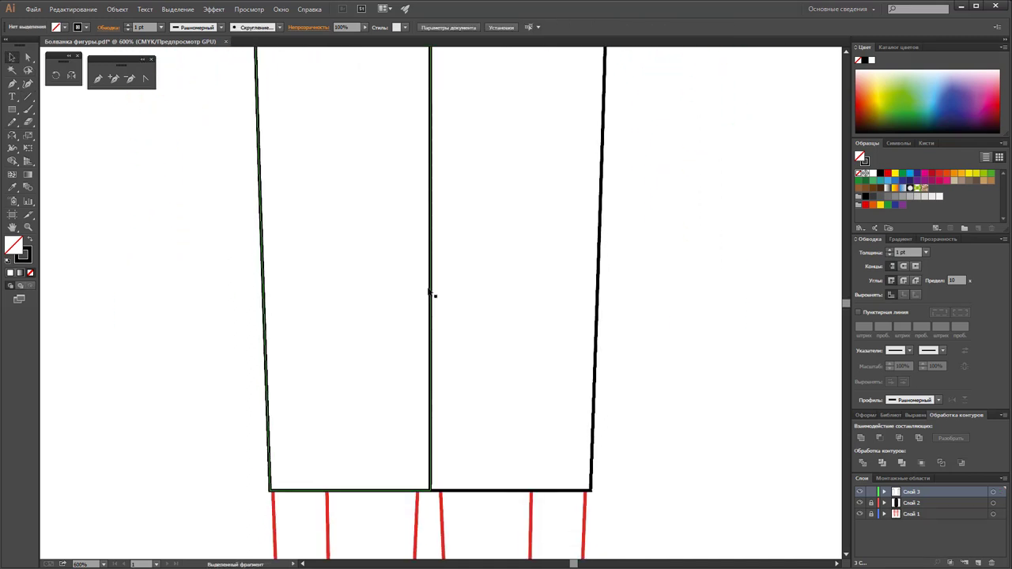
pyautogui.click(100, 80)
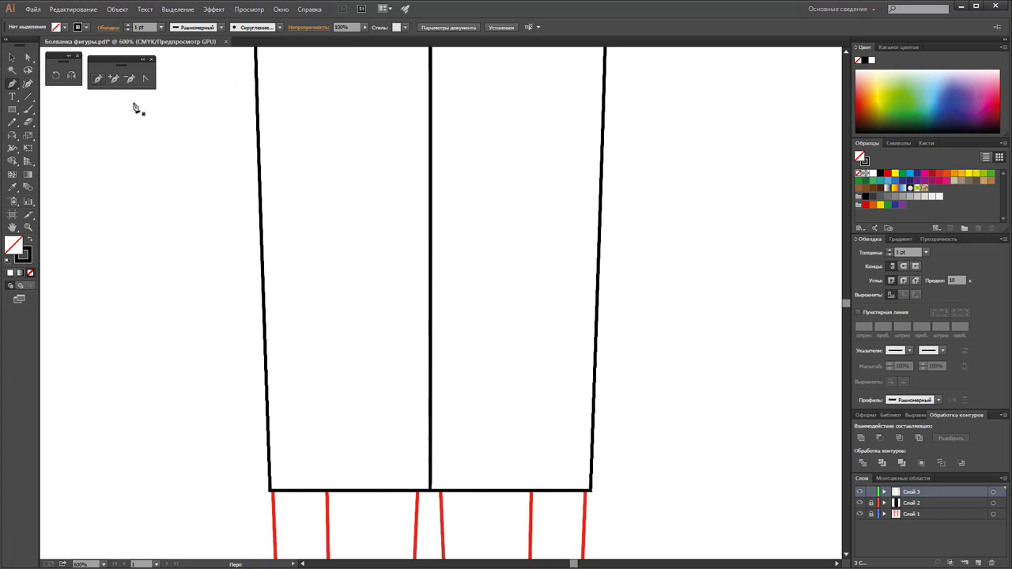
pyautogui.click(430, 333)
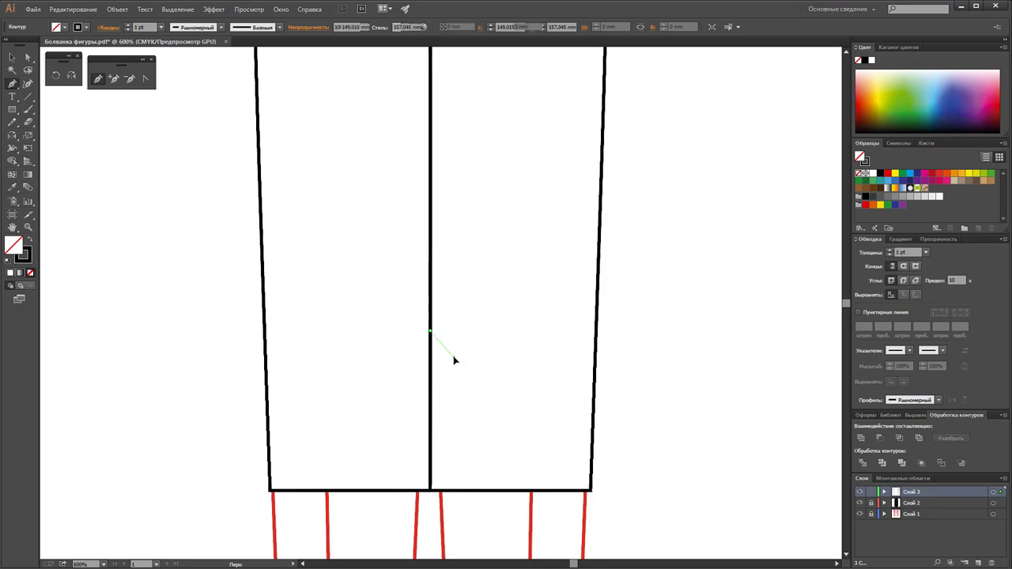
pyautogui.click(456, 361)
pyautogui.moveTo(459, 365); pyautogui.dragTo(453, 355)
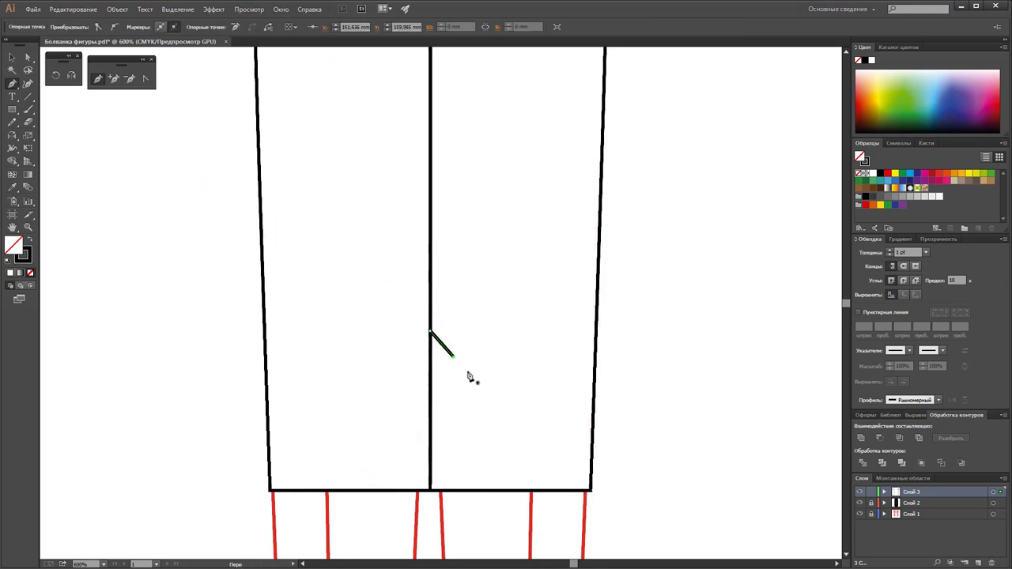
# Extend the vent line from the seam down to the hem and curve it
pyautogui.click(14, 61)
pyautogui.click(537, 340)
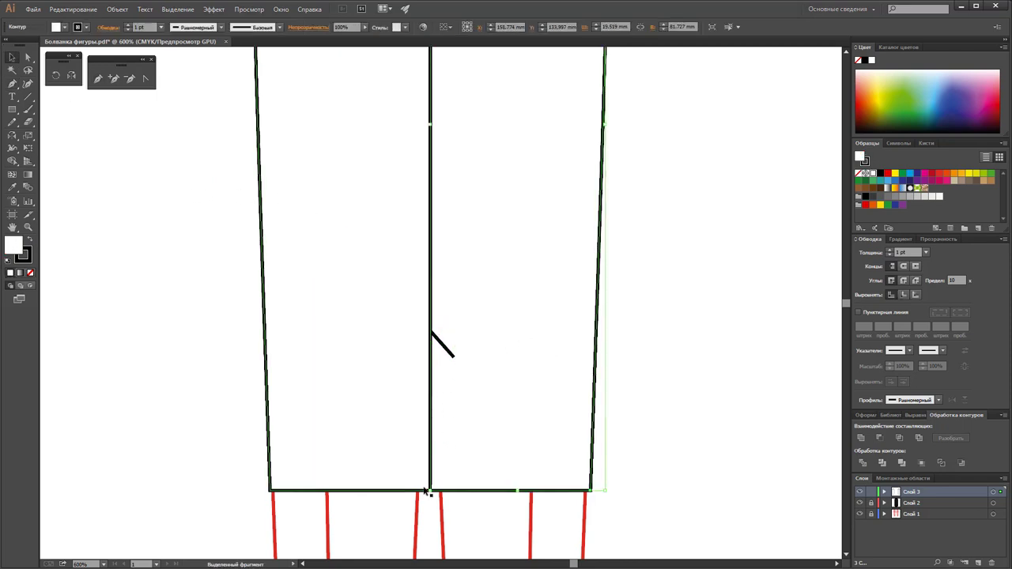
pyautogui.click(206, 153)
pyautogui.press('p')
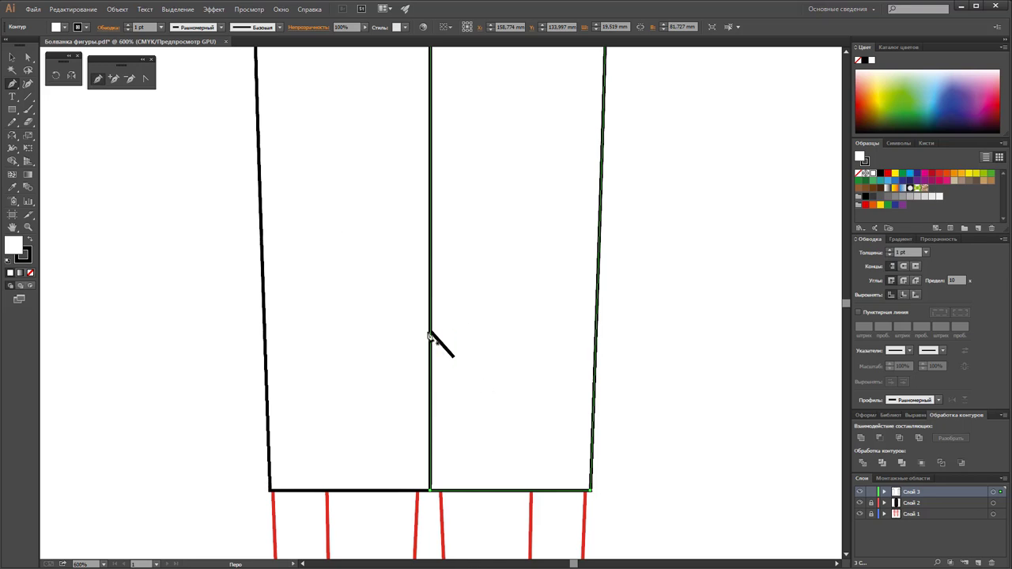
pyautogui.click(427, 490)
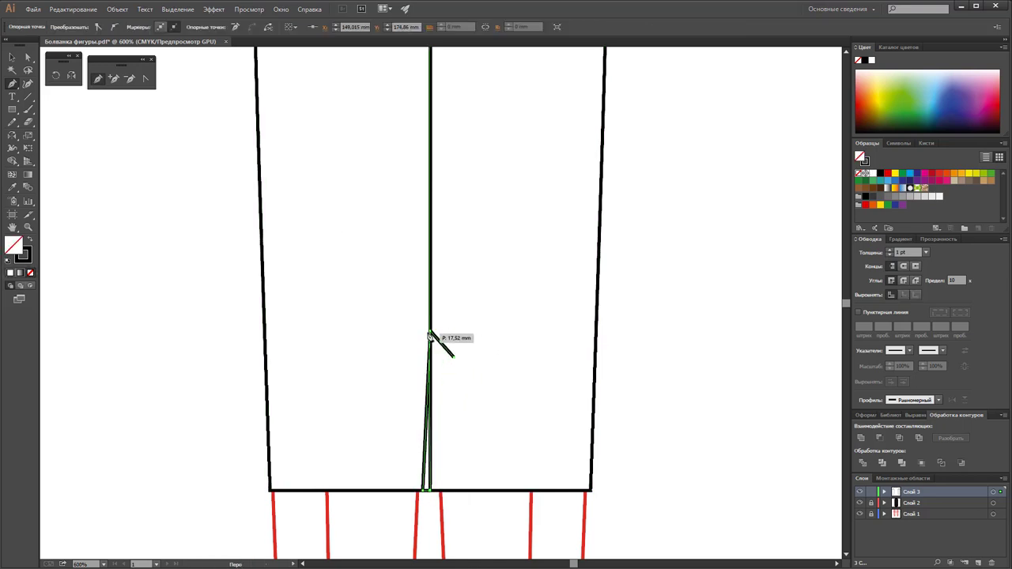
pyautogui.click(430, 333)
pyautogui.moveTo(430, 333); pyautogui.dragTo(433, 349)
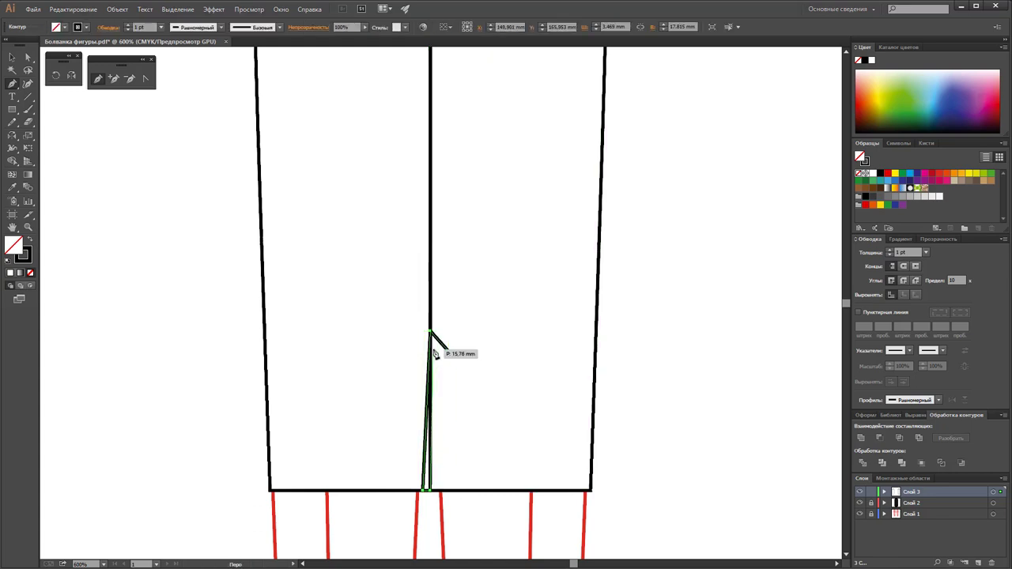
# Undo the vent-line extension and check the skirt panels and diagonal mark
pyautogui.keyDown('ctrl'); pyautogui.click(434, 417); pyautogui.keyUp('ctrl')
pyautogui.hotkey('ctrl', 'z')
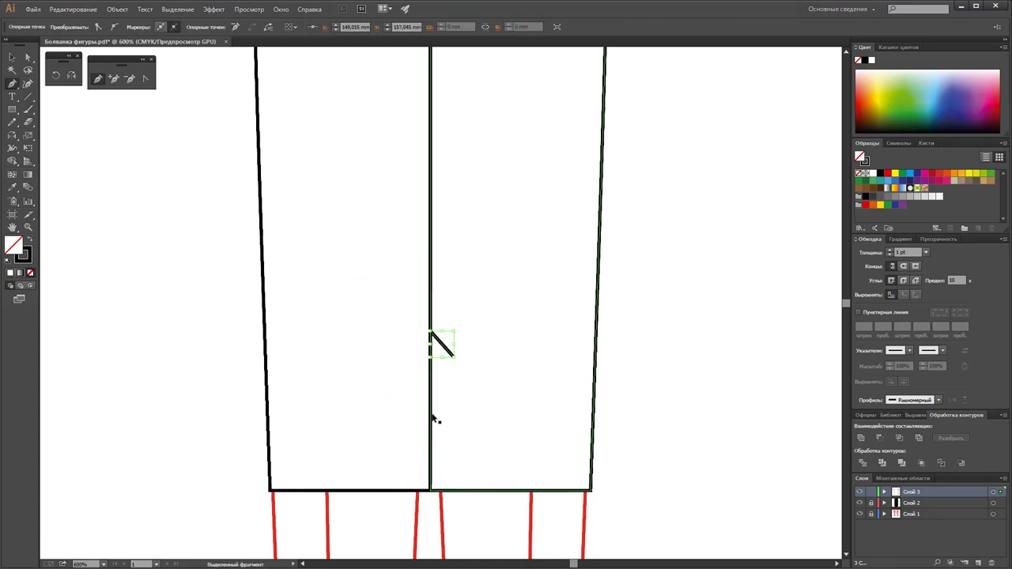
pyautogui.click(6, 55)
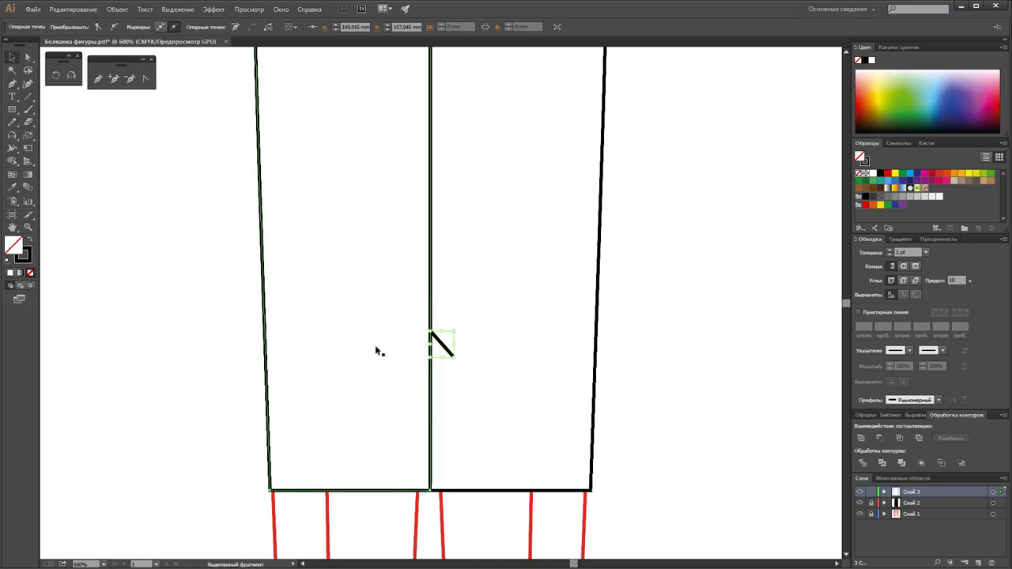
pyautogui.click(375, 345)
pyautogui.click(442, 345)
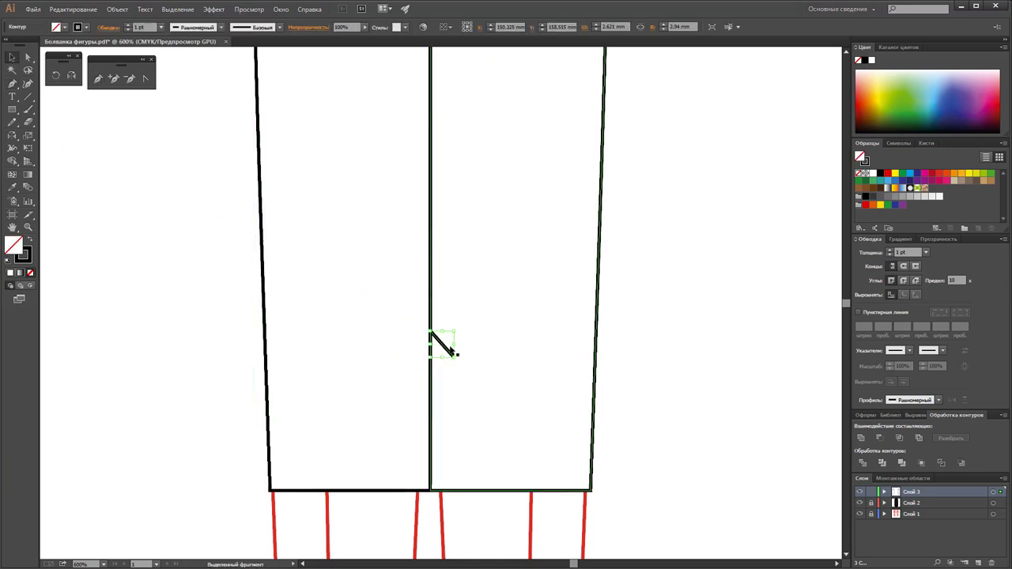
# Draw a thin vent sliver up the lower centre-back seam and fill it black
pyautogui.click(183, 275)
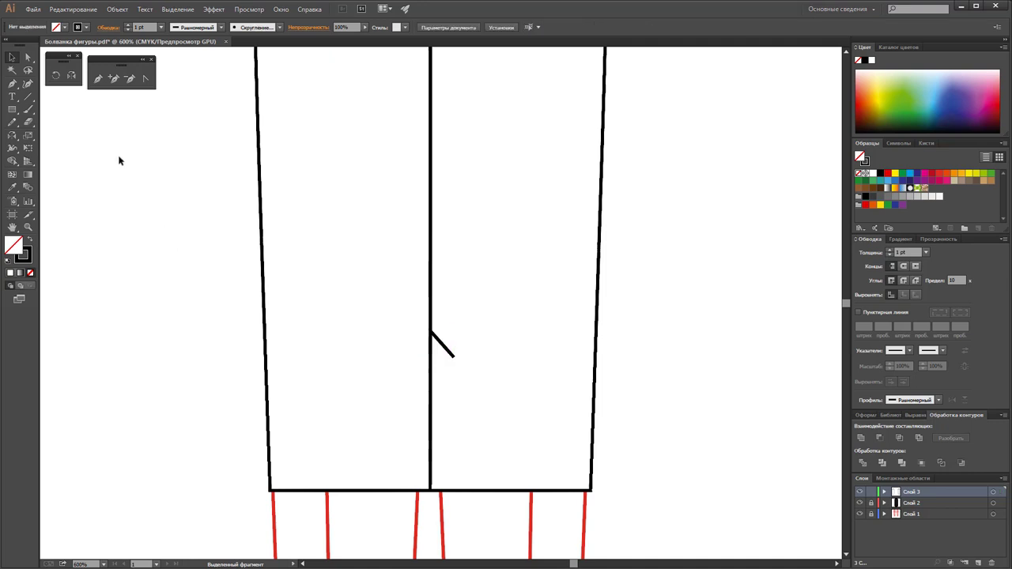
pyautogui.click(98, 79)
pyautogui.keyDown('ctrl'); pyautogui.click(428, 337); pyautogui.keyUp('ctrl')
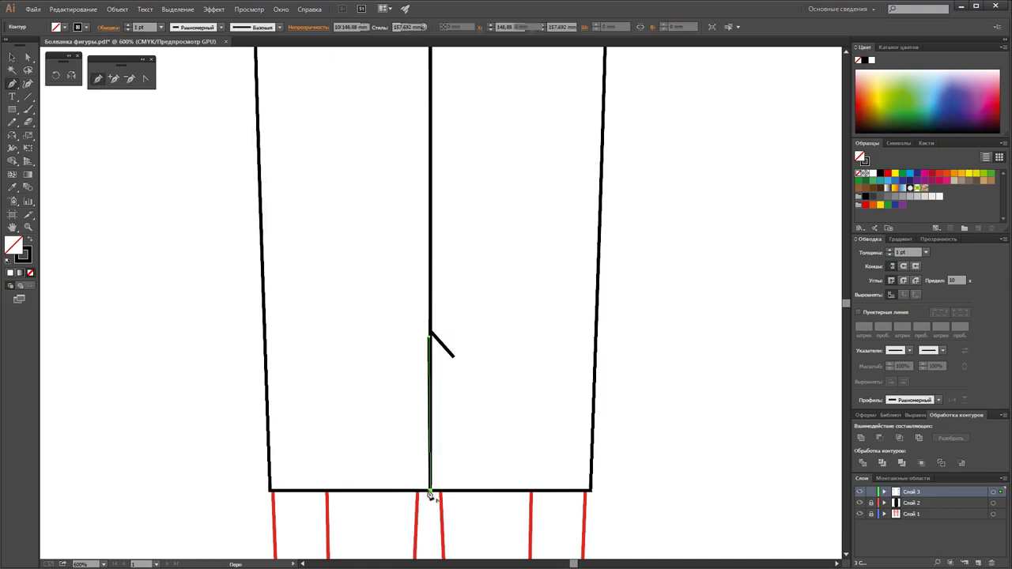
pyautogui.click(427, 490)
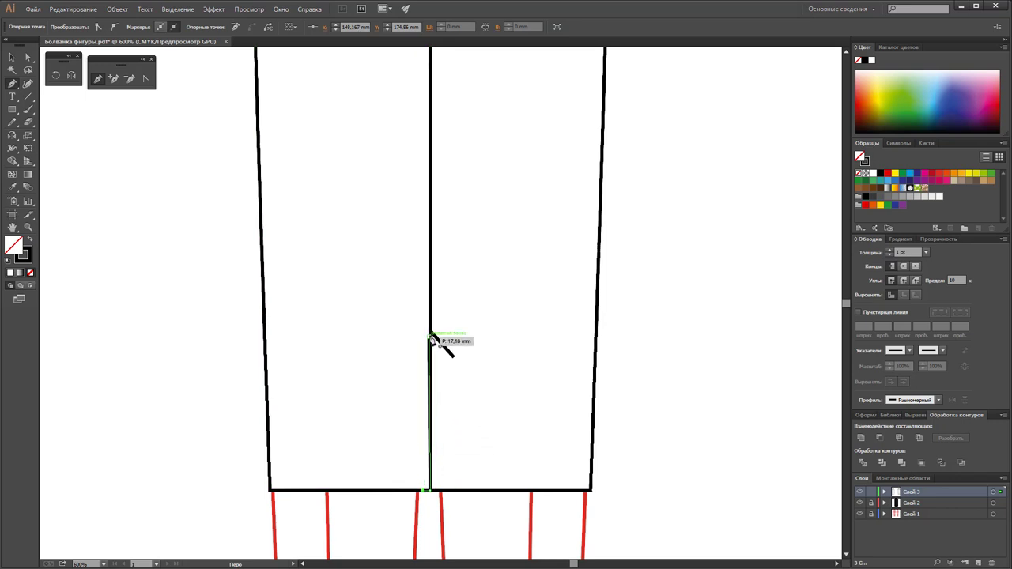
pyautogui.click(428, 336)
pyautogui.click(27, 58)
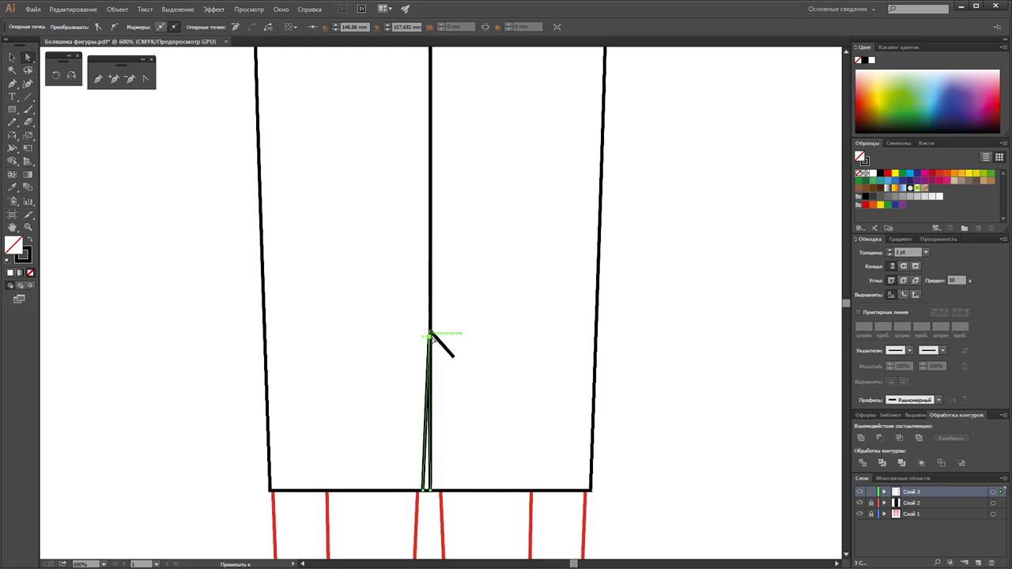
pyautogui.moveTo(429, 337); pyautogui.dragTo(433, 336)
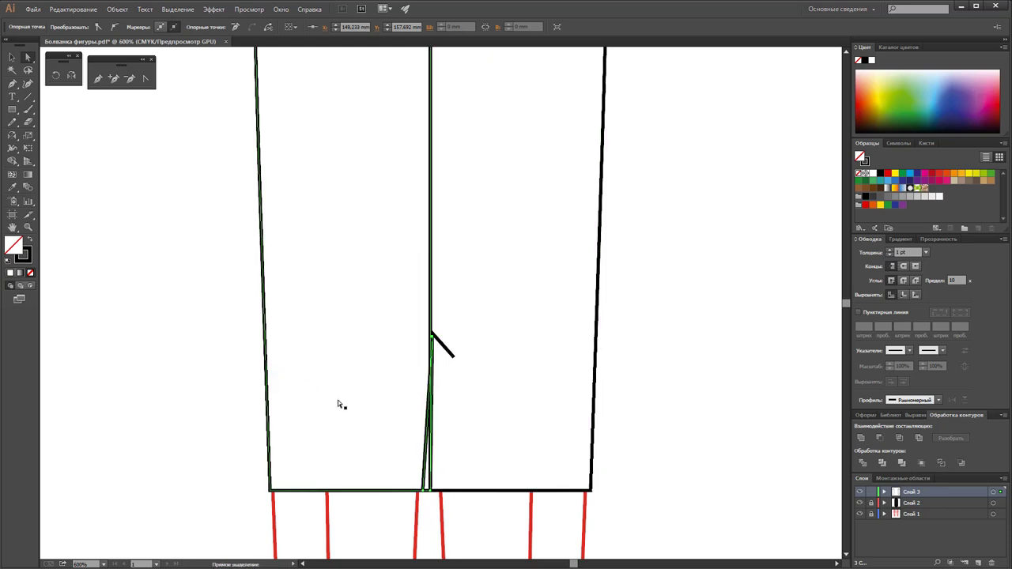
pyautogui.click(31, 241)
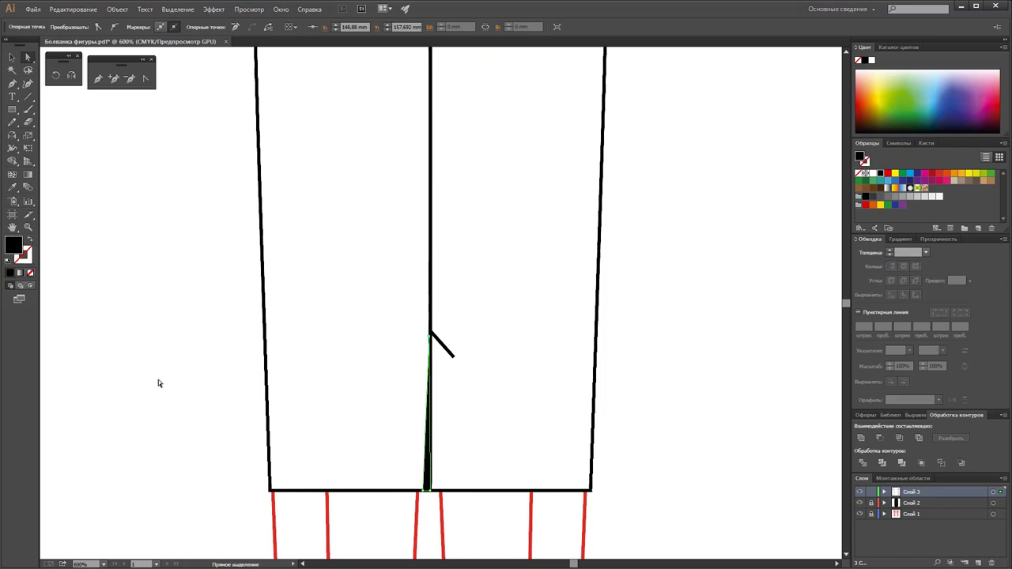
# Set the vent sliver's opacity to 31% for a light grey shade
pyautogui.click(427, 470)
pyautogui.keyDown('shift'); pyautogui.click(429, 447); pyautogui.keyUp('shift')
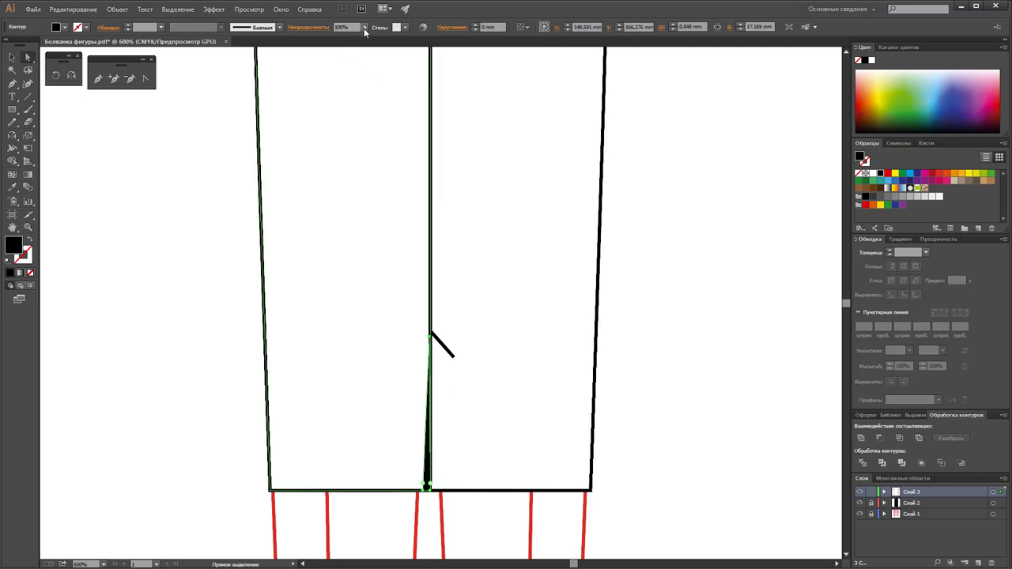
pyautogui.click(363, 28)
pyautogui.click(332, 39)
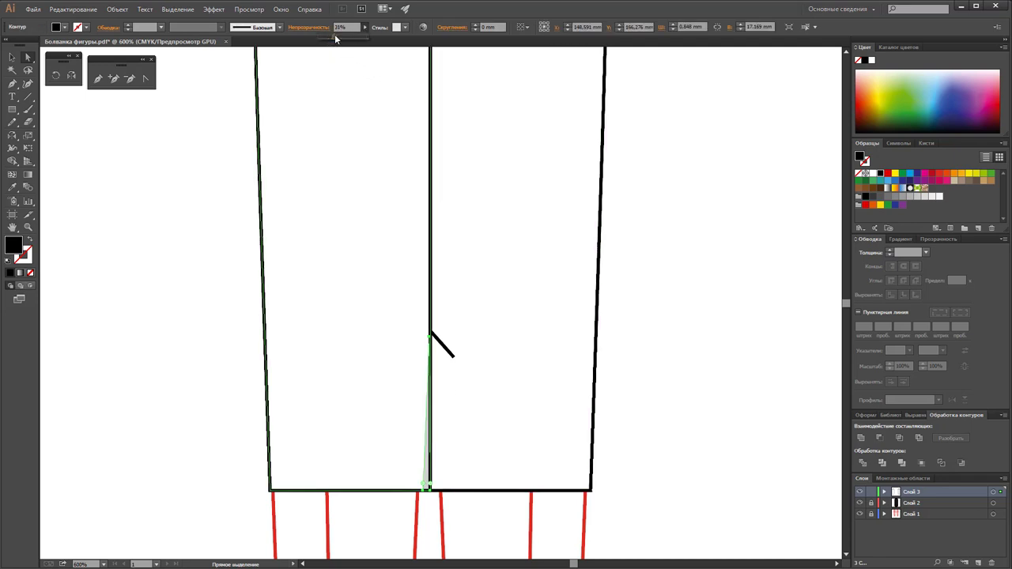
pyautogui.click(178, 224)
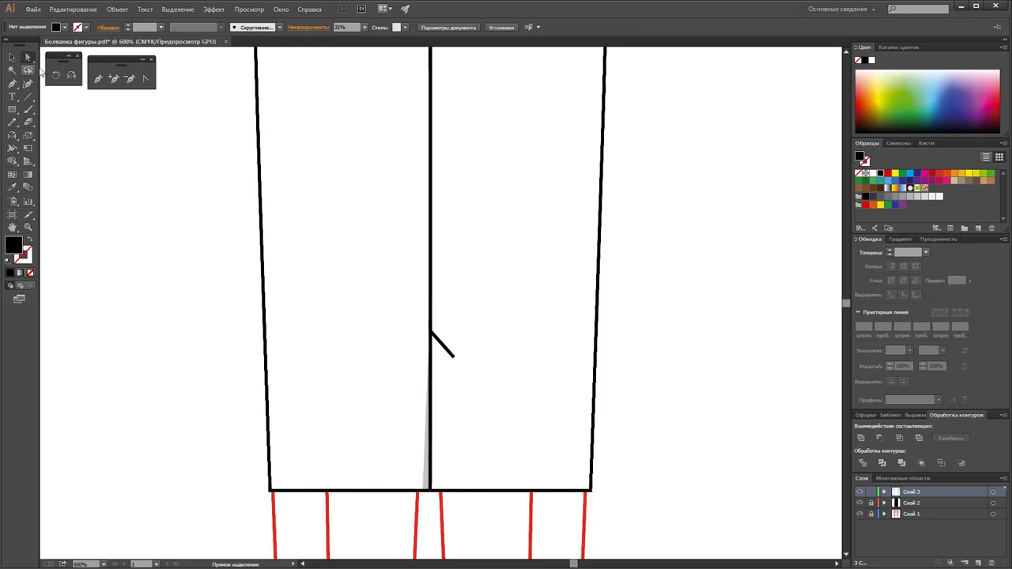
# Raise the diagonal vent mark's lower endpoint, then zoom out to both figures
pyautogui.click(452, 358)
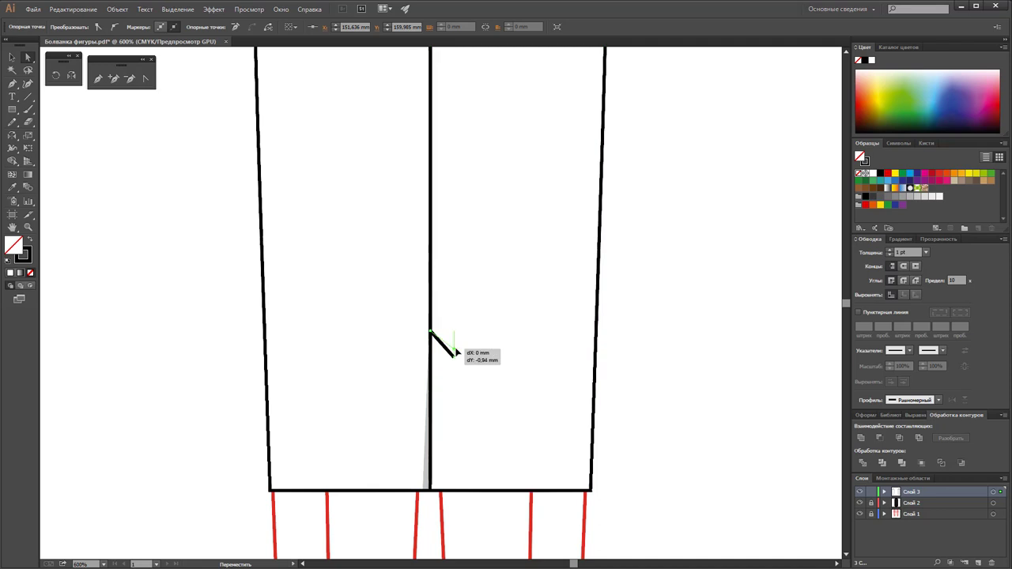
pyautogui.moveTo(455, 358); pyautogui.dragTo(456, 346)
pyautogui.click(651, 384)
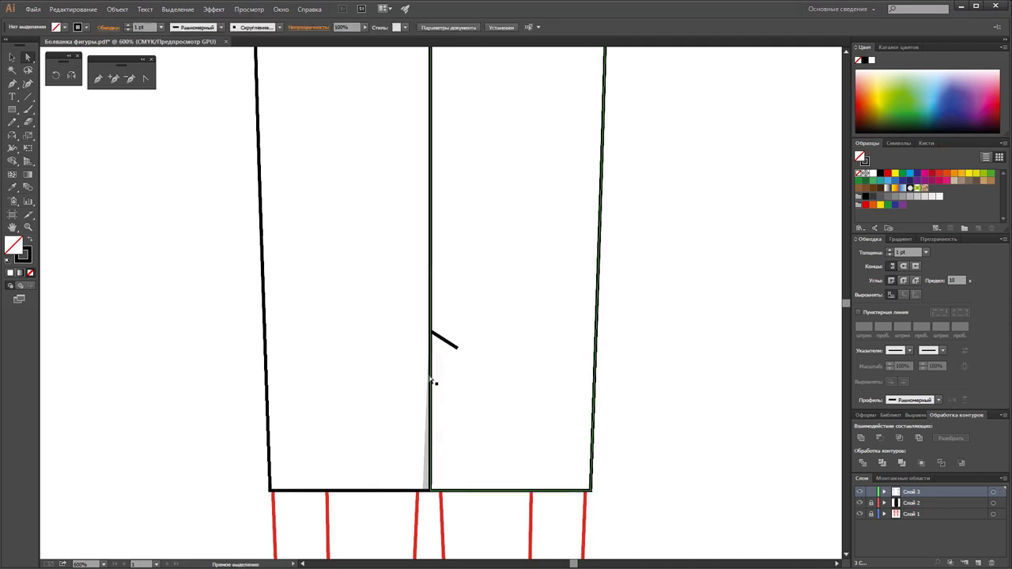
pyautogui.keyDown('alt'); pyautogui.click(453, 334); pyautogui.keyUp('alt')
pyautogui.keyDown('alt'); pyautogui.click(418, 312); pyautogui.keyUp('alt')
pyautogui.keyDown('alt'); pyautogui.click(393, 289); pyautogui.keyUp('alt')
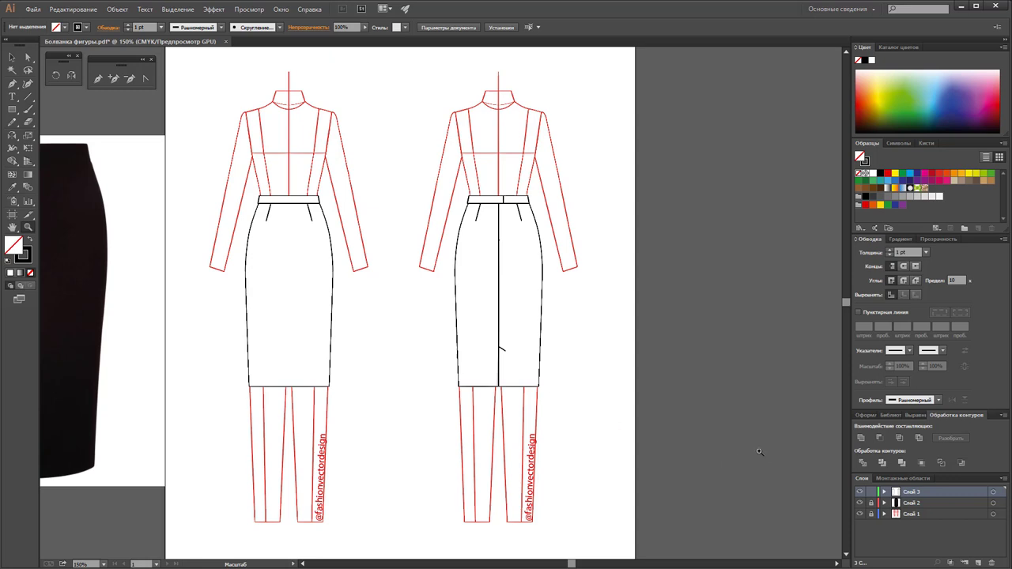
# Group the front skirt's parts and the back skirt's parts separately
pyautogui.click(860, 514)
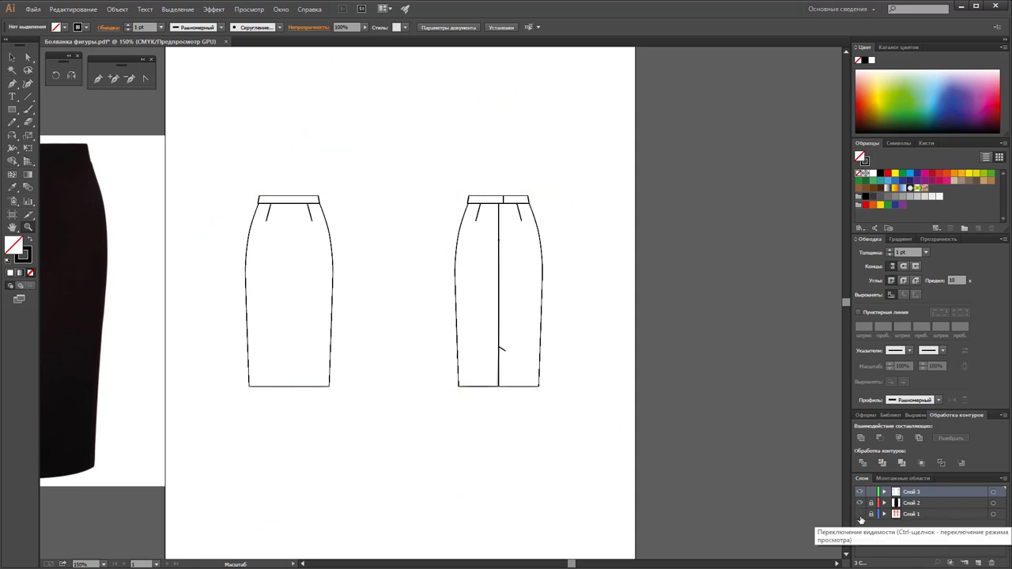
pyautogui.click(860, 516)
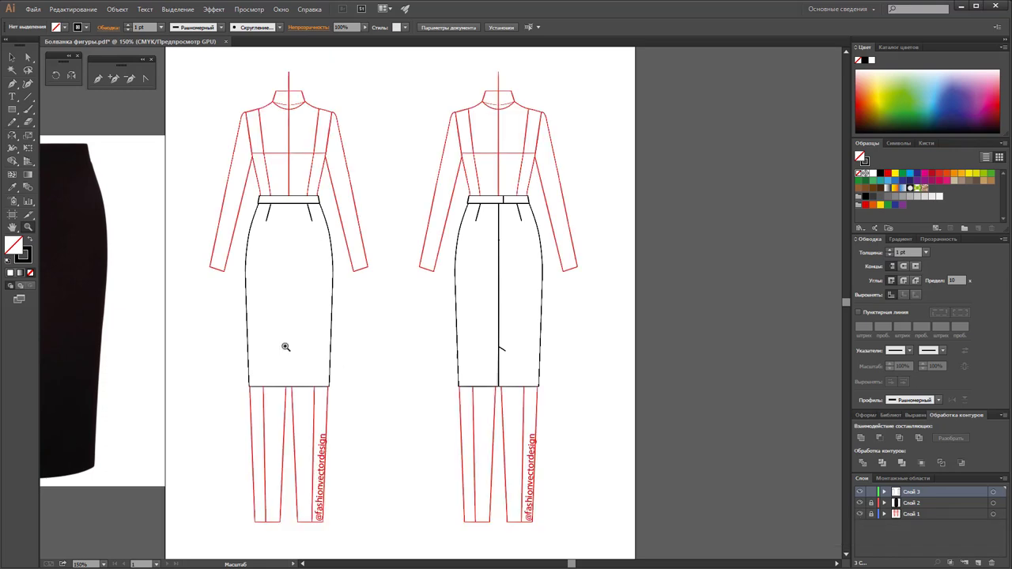
pyautogui.click(12, 60)
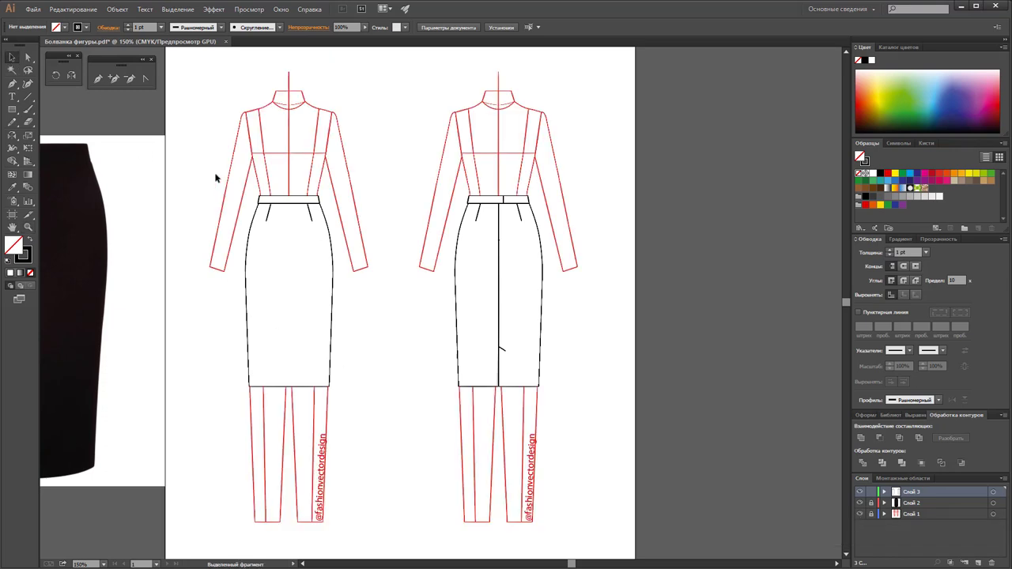
pyautogui.moveTo(216, 173); pyautogui.dragTo(370, 416)
pyautogui.rightClick(291, 295)
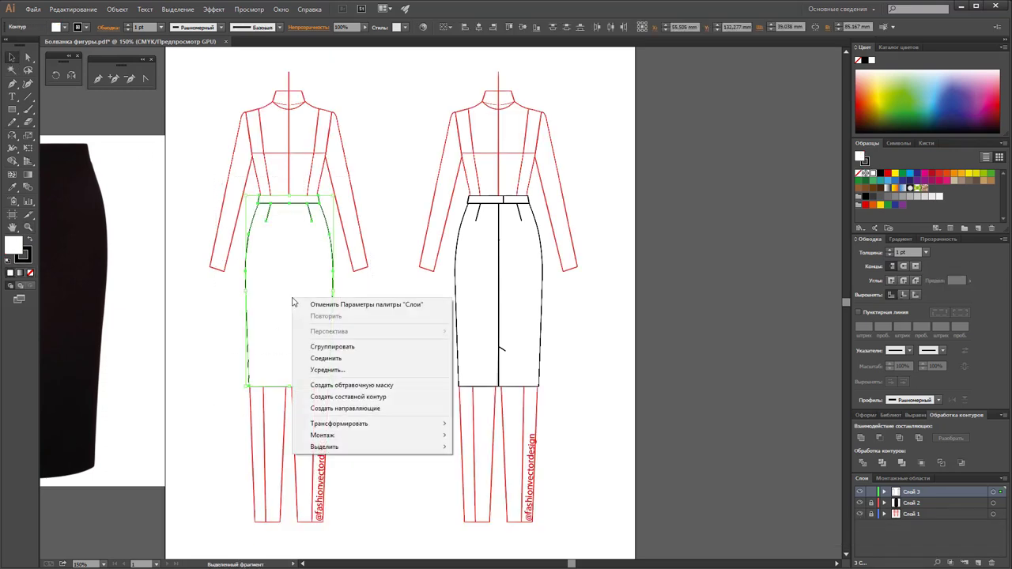
pyautogui.click(332, 345)
pyautogui.moveTo(388, 163); pyautogui.dragTo(583, 420)
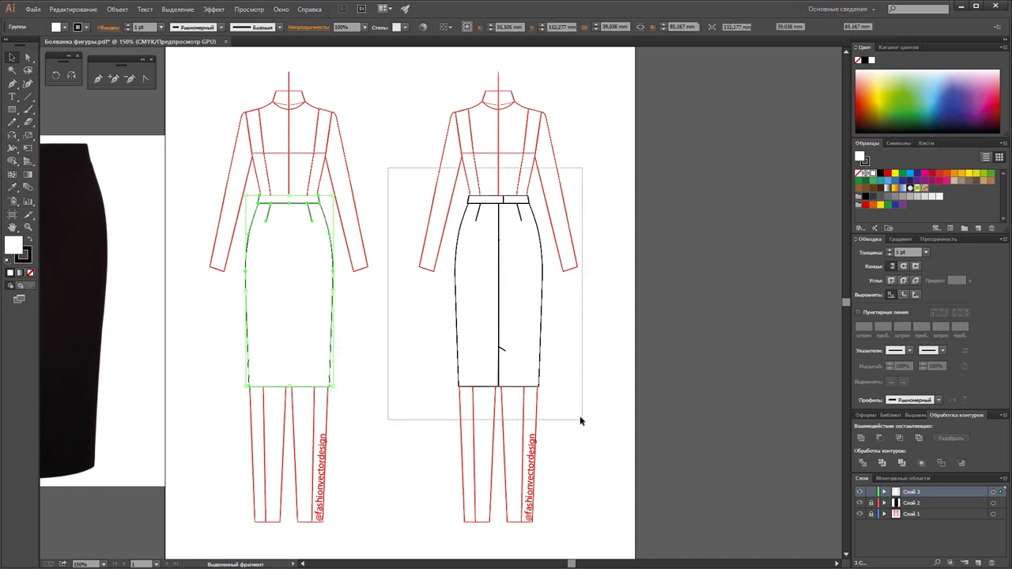
pyautogui.rightClick(512, 313)
pyautogui.click(532, 364)
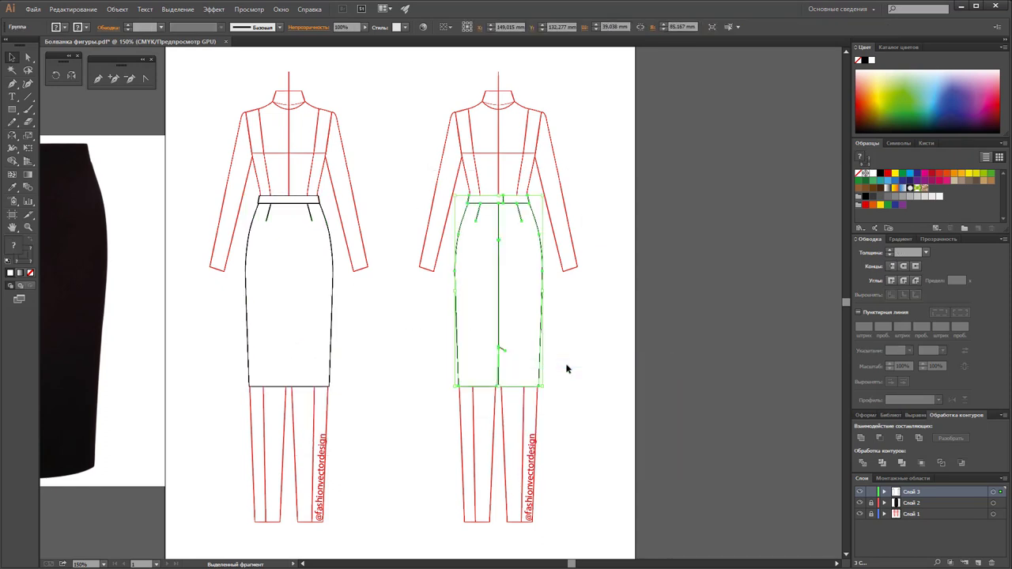
# Place copies of the front and back skirt groups side by side beside the page
pyautogui.click(566, 365)
pyautogui.moveTo(288, 353); pyautogui.dragTo(706, 240)
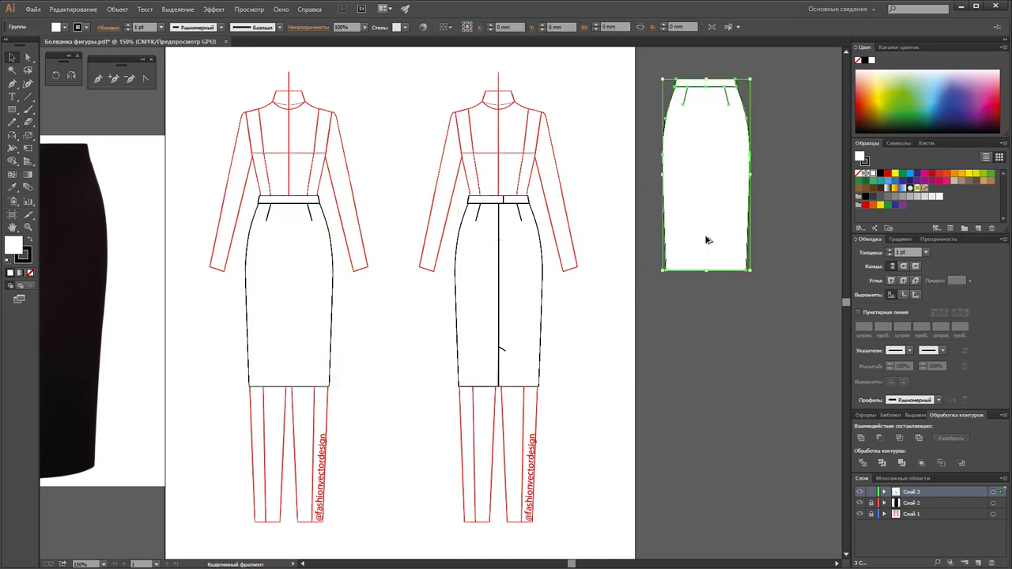
pyautogui.click(838, 563)
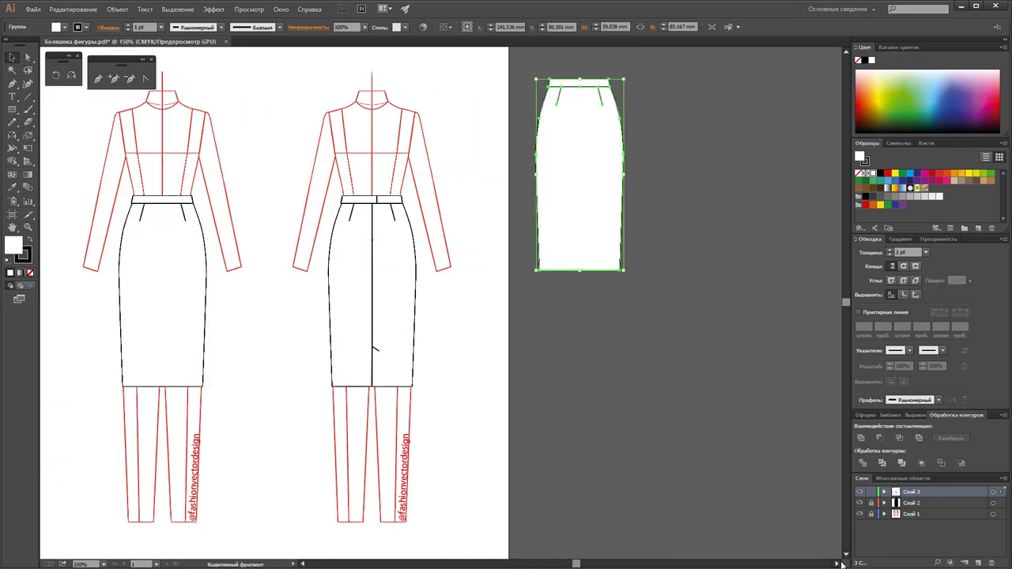
pyautogui.moveTo(355, 334); pyautogui.dragTo(642, 216)
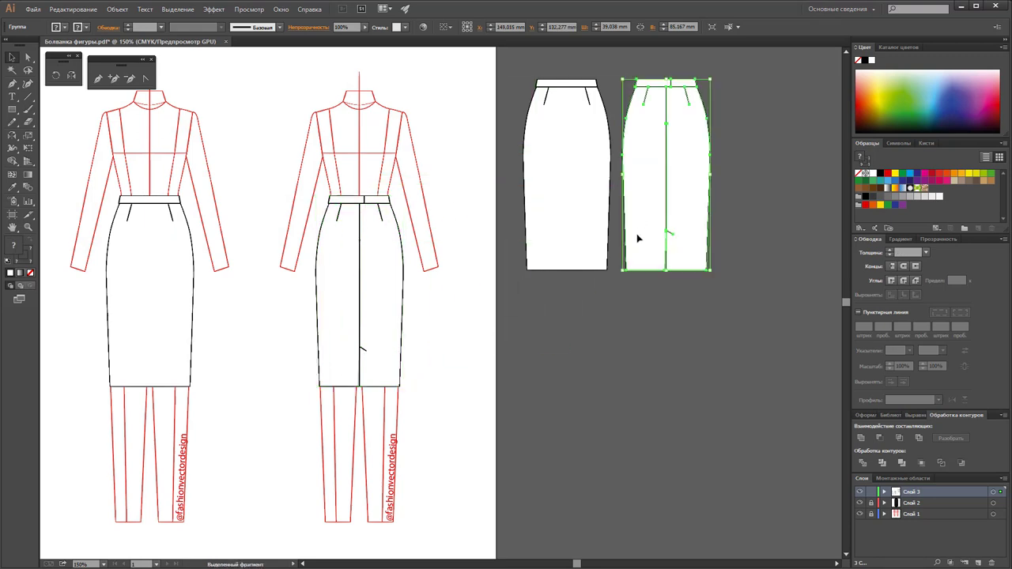
pyautogui.click(658, 373)
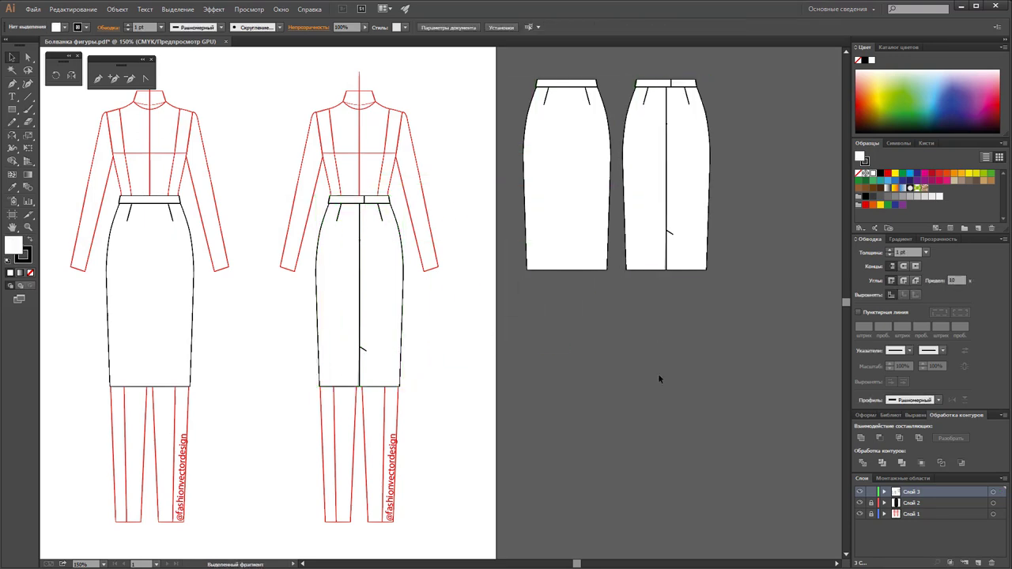
pyautogui.press('z')
pyautogui.keyDown('alt'); pyautogui.click(474, 306); pyautogui.keyUp('alt')
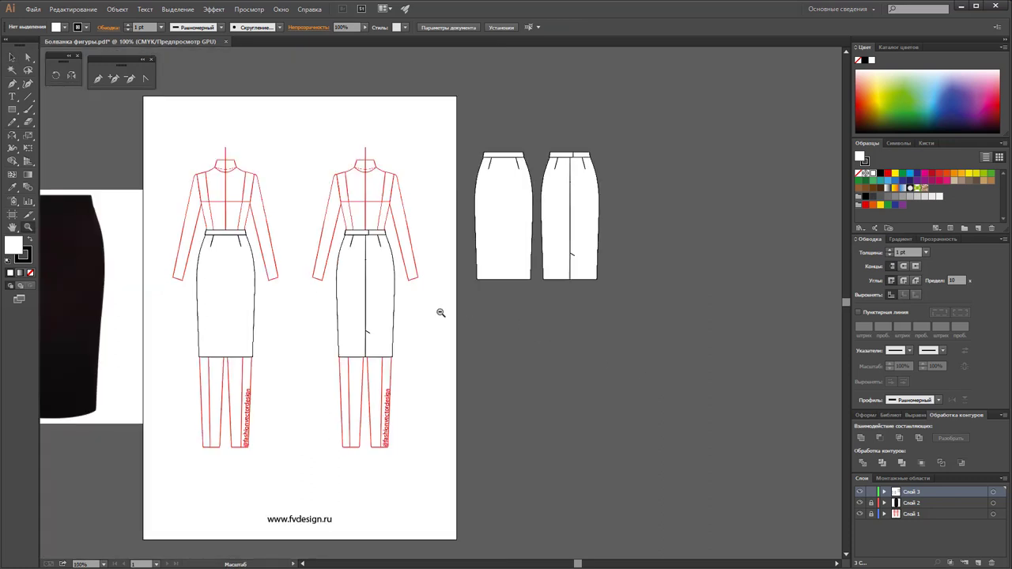
pyautogui.keyDown('alt'); pyautogui.click(414, 310); pyautogui.keyUp('alt')
pyautogui.scroll(-1, 348, 320)
pyautogui.click(357, 292)
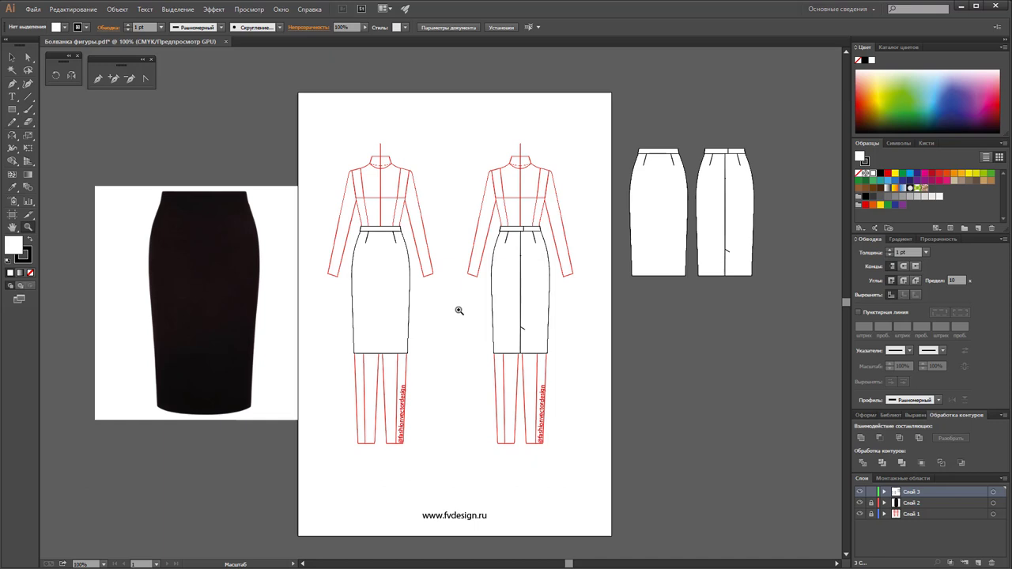
pyautogui.scroll(-1, 458, 310)
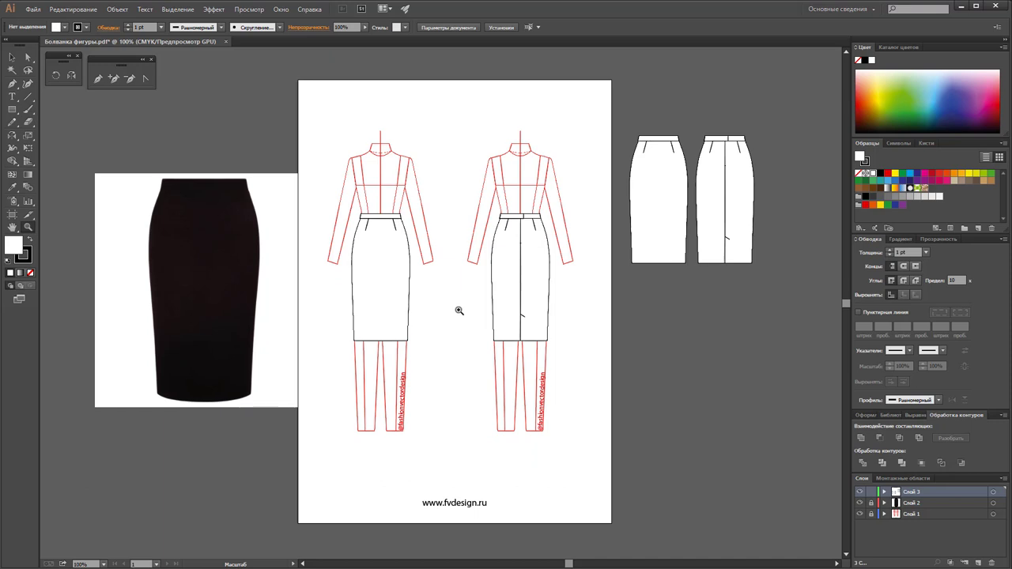